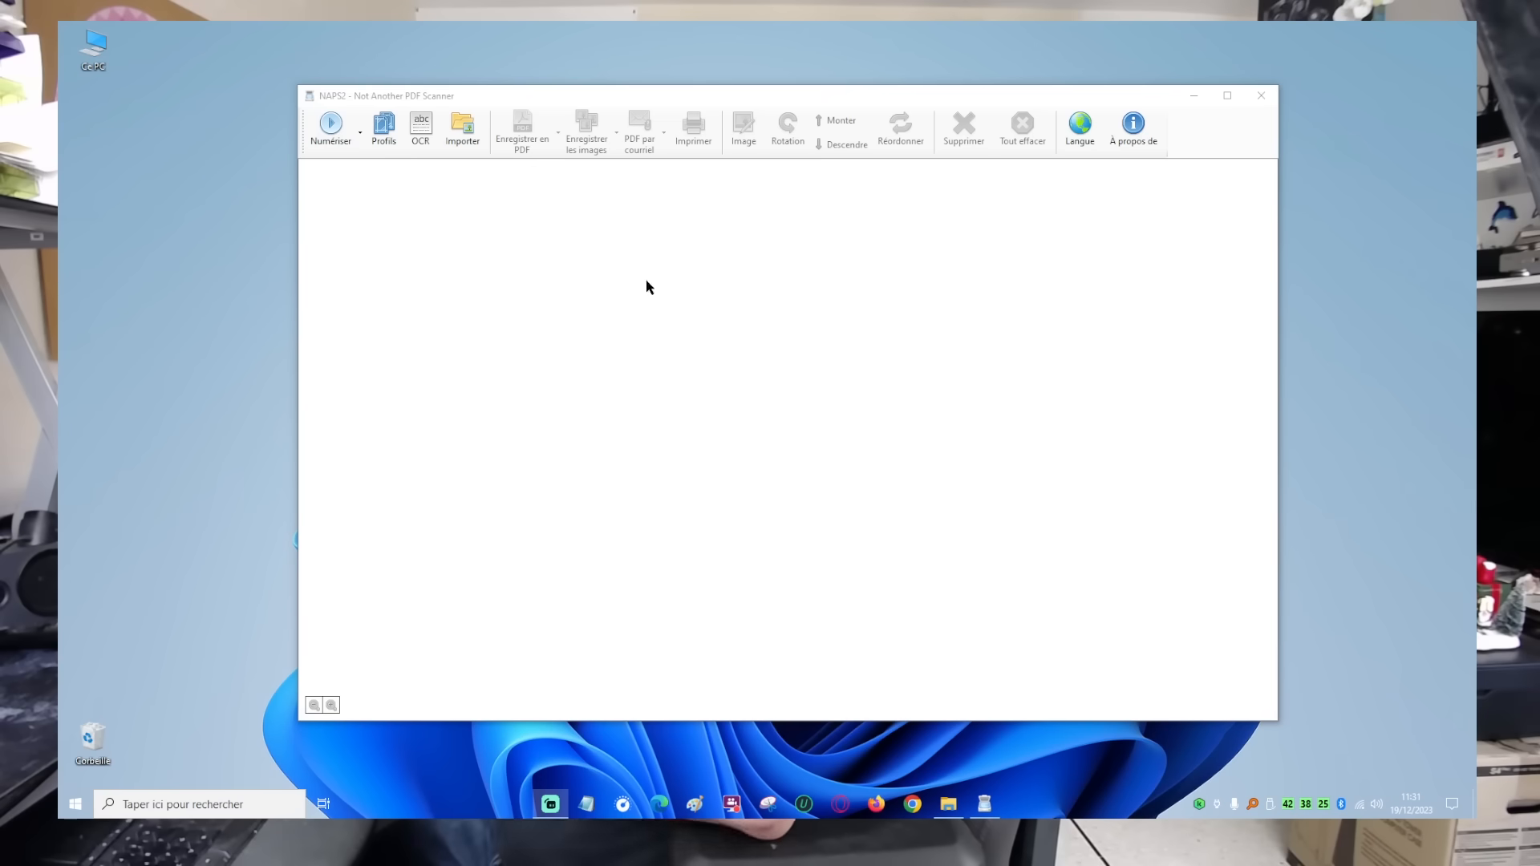
Start a scan to open the settings of a new profile and set its display name to SOSPC
left_click(331, 131)
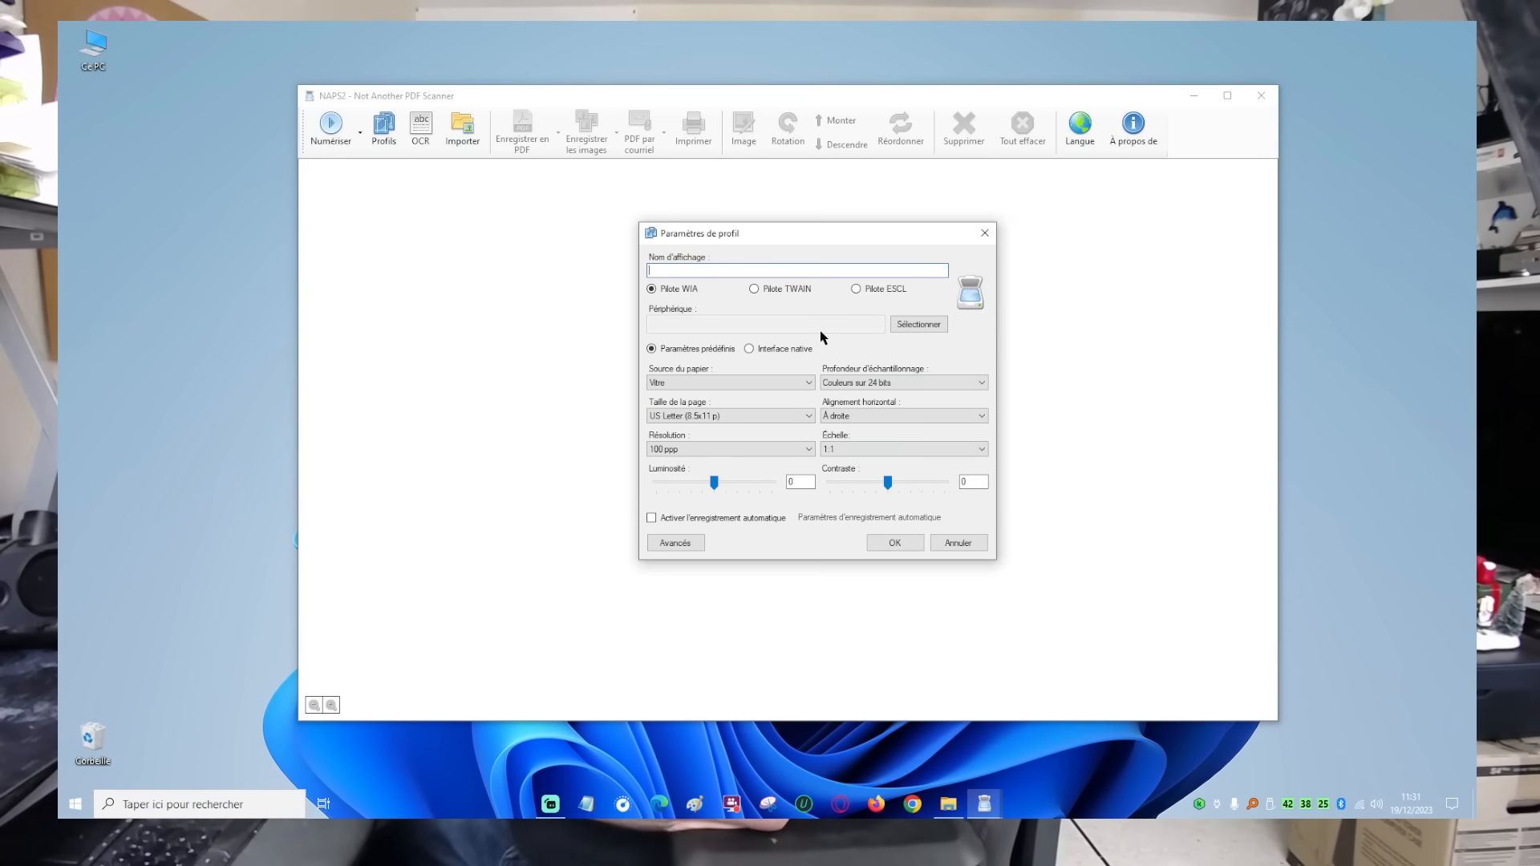
key("Caps_Lock")
type("SOS")
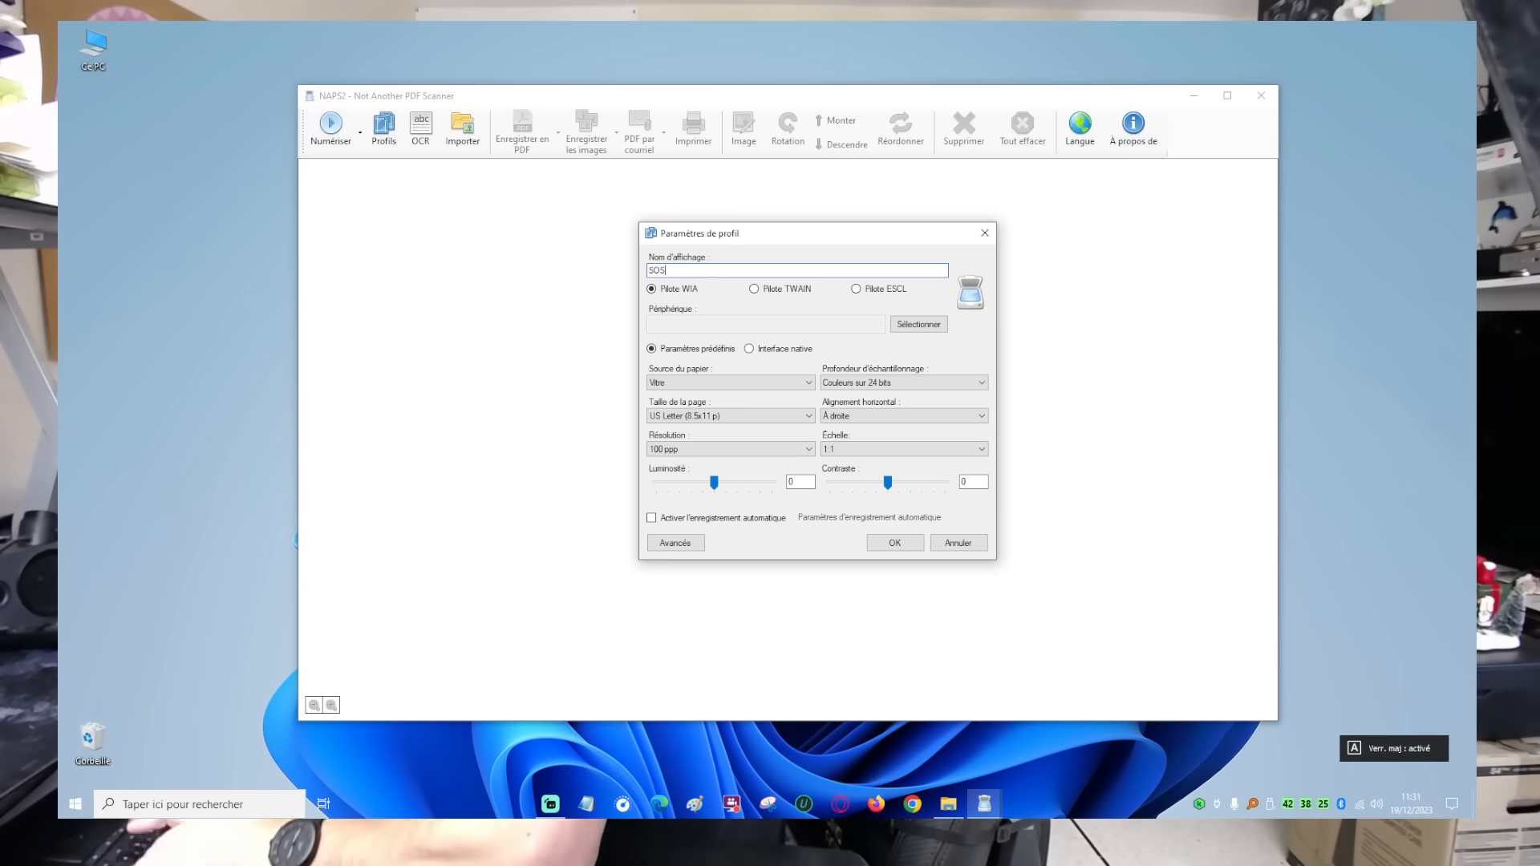
type("PC")
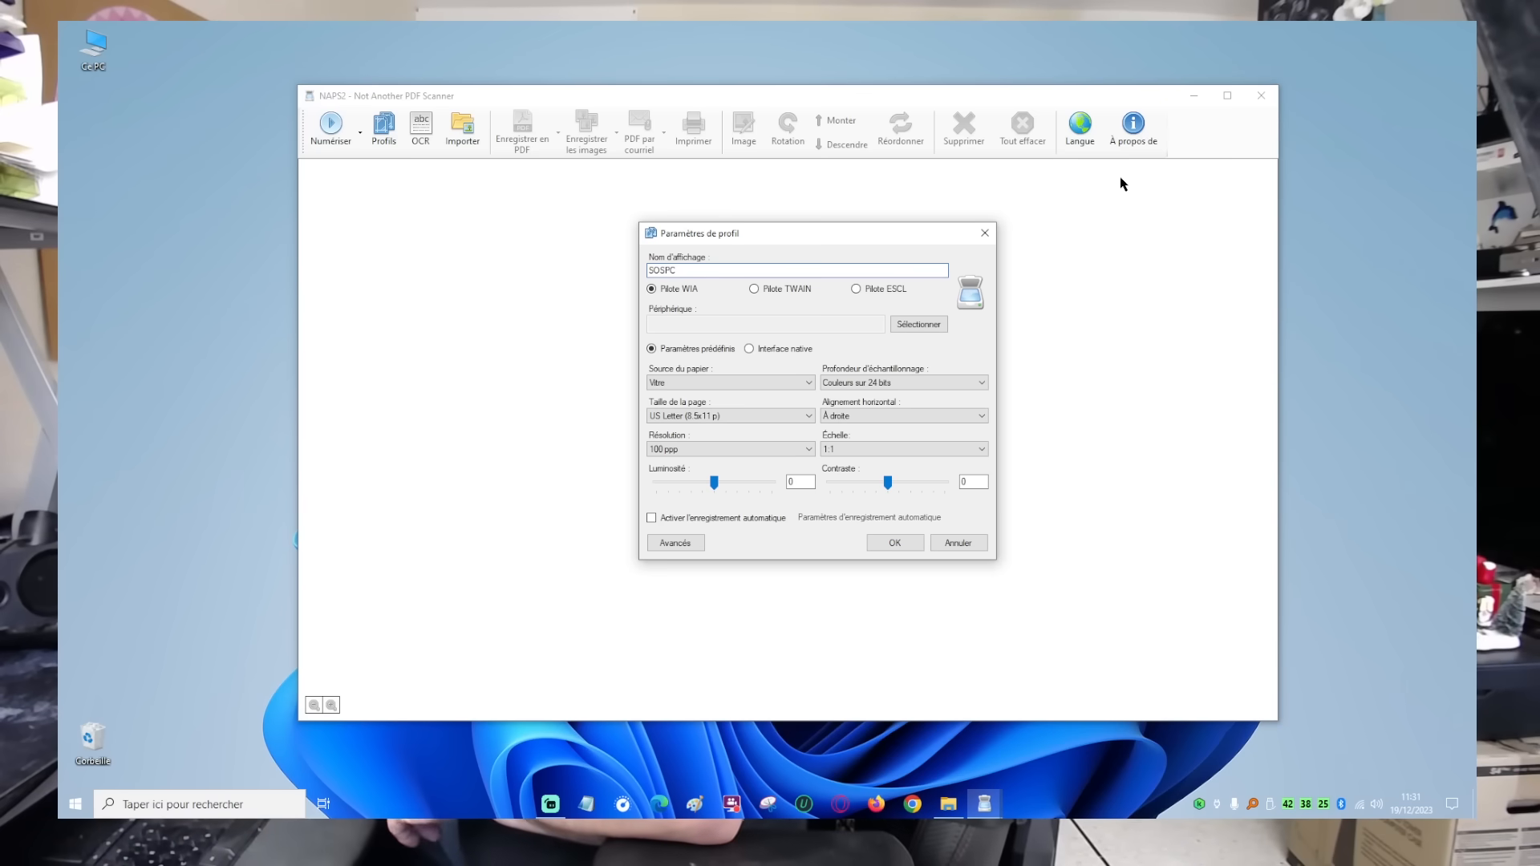
Set the profile's page size to A4 (210 x 297 mm) and its resolution to 150 ppp
left_click(736, 423)
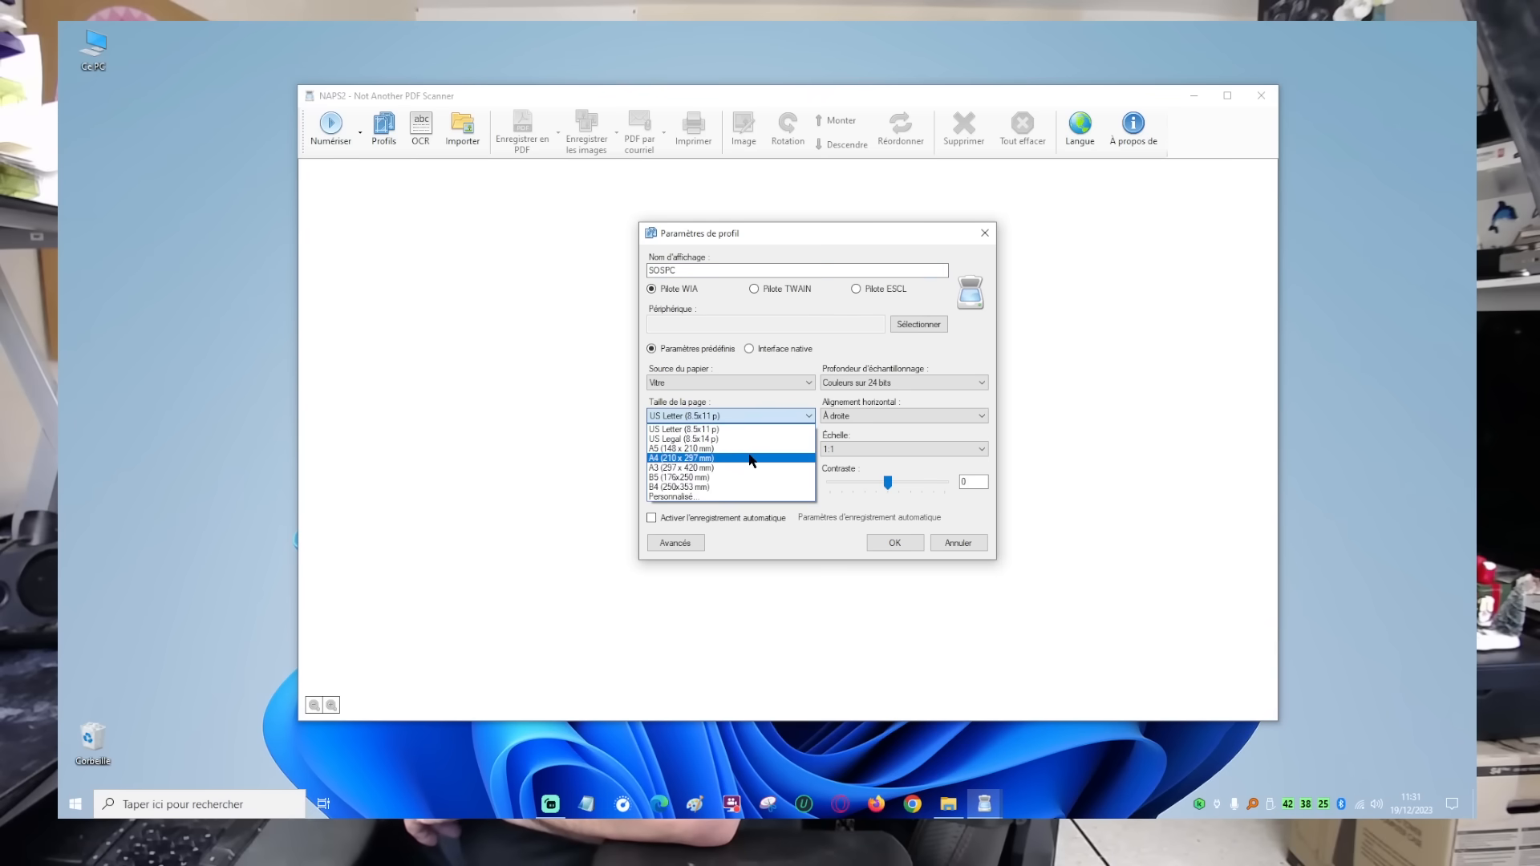
left_click(750, 458)
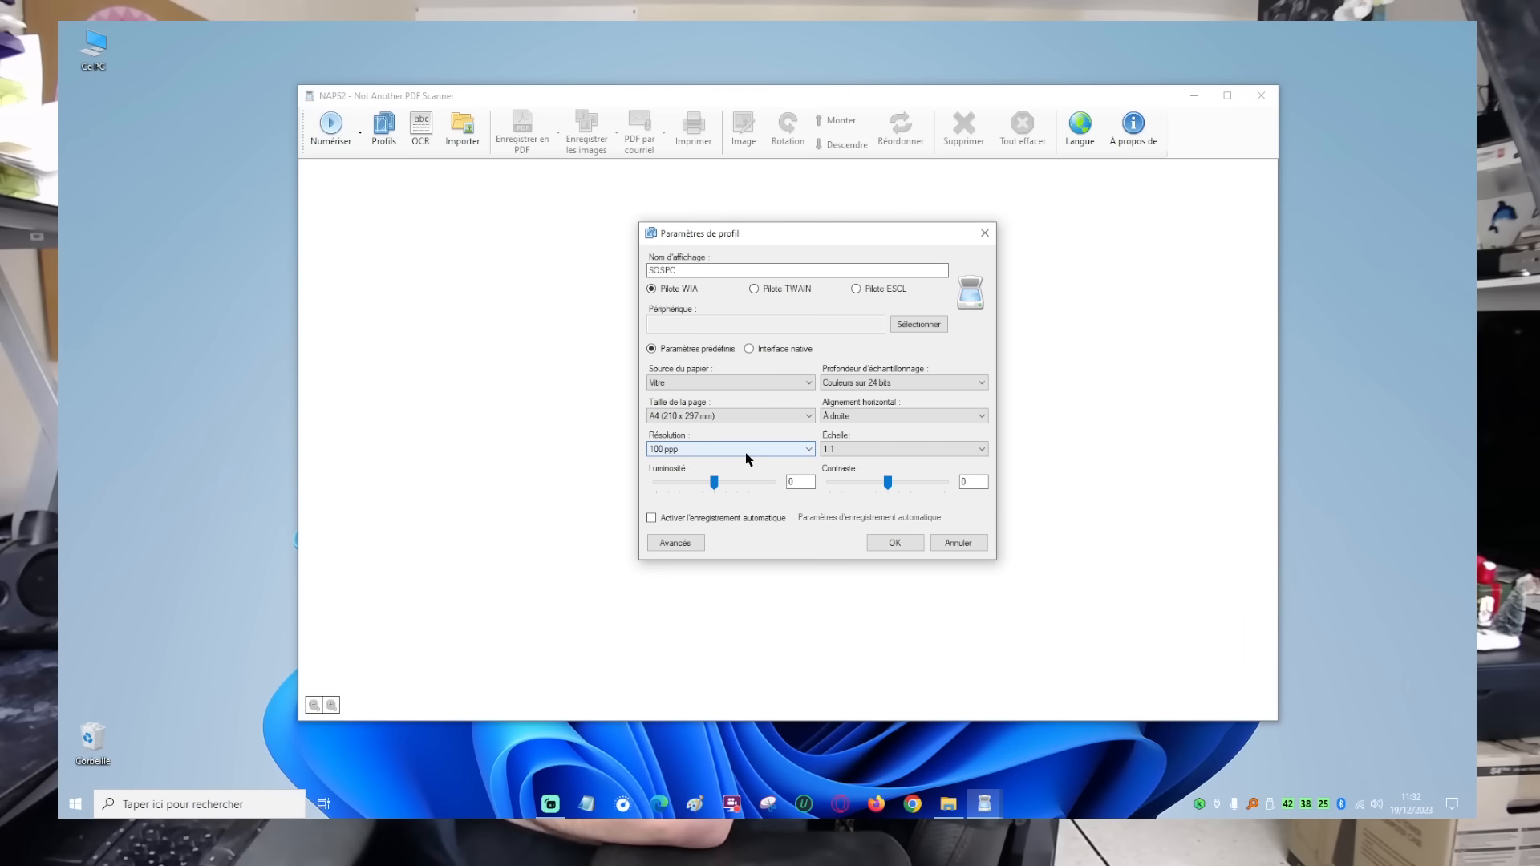
left_click(744, 449)
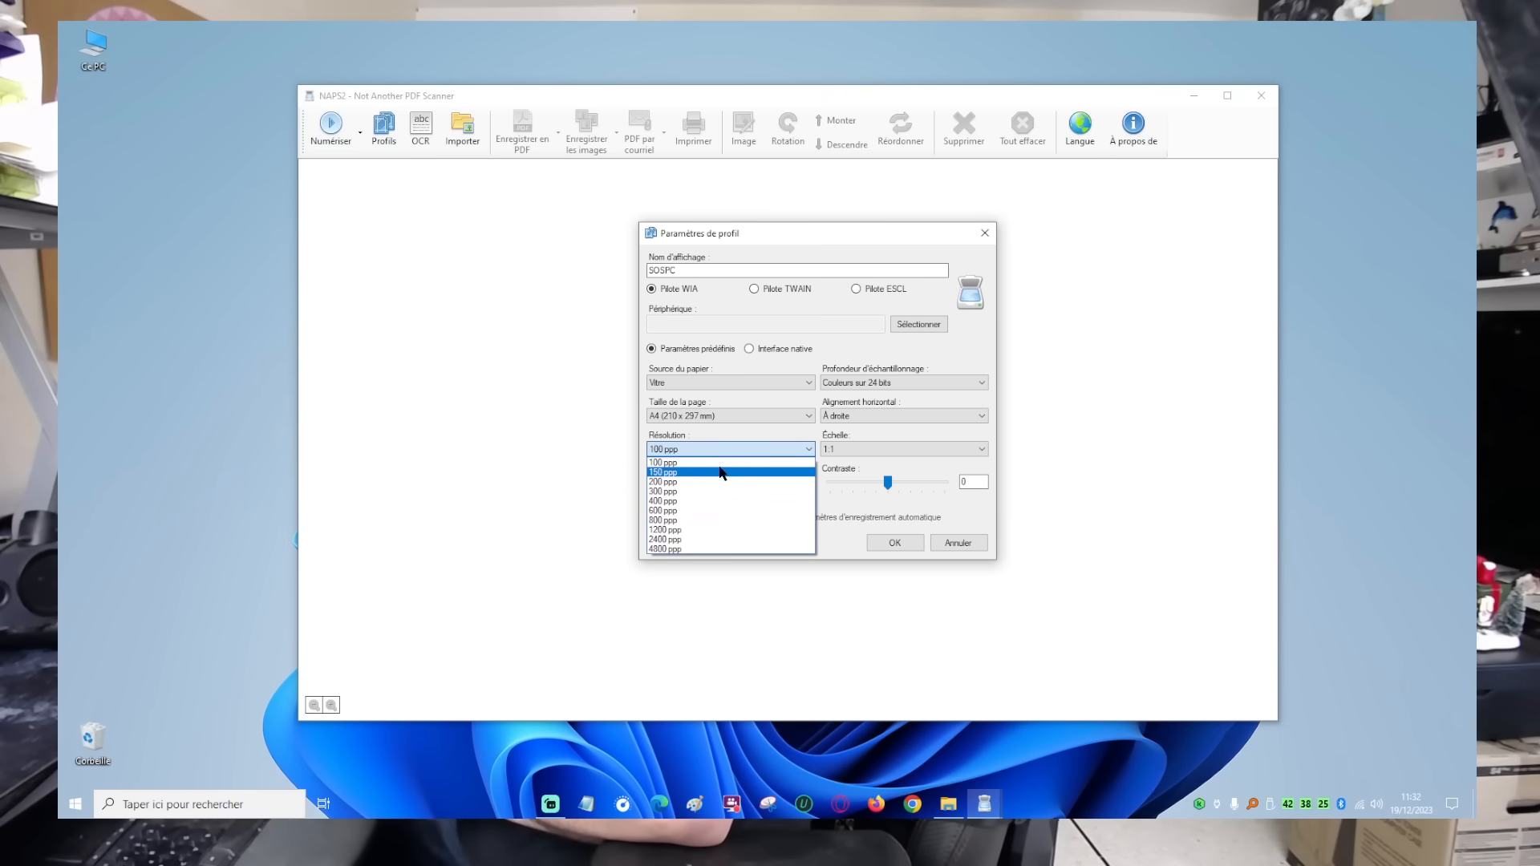
left_click(719, 472)
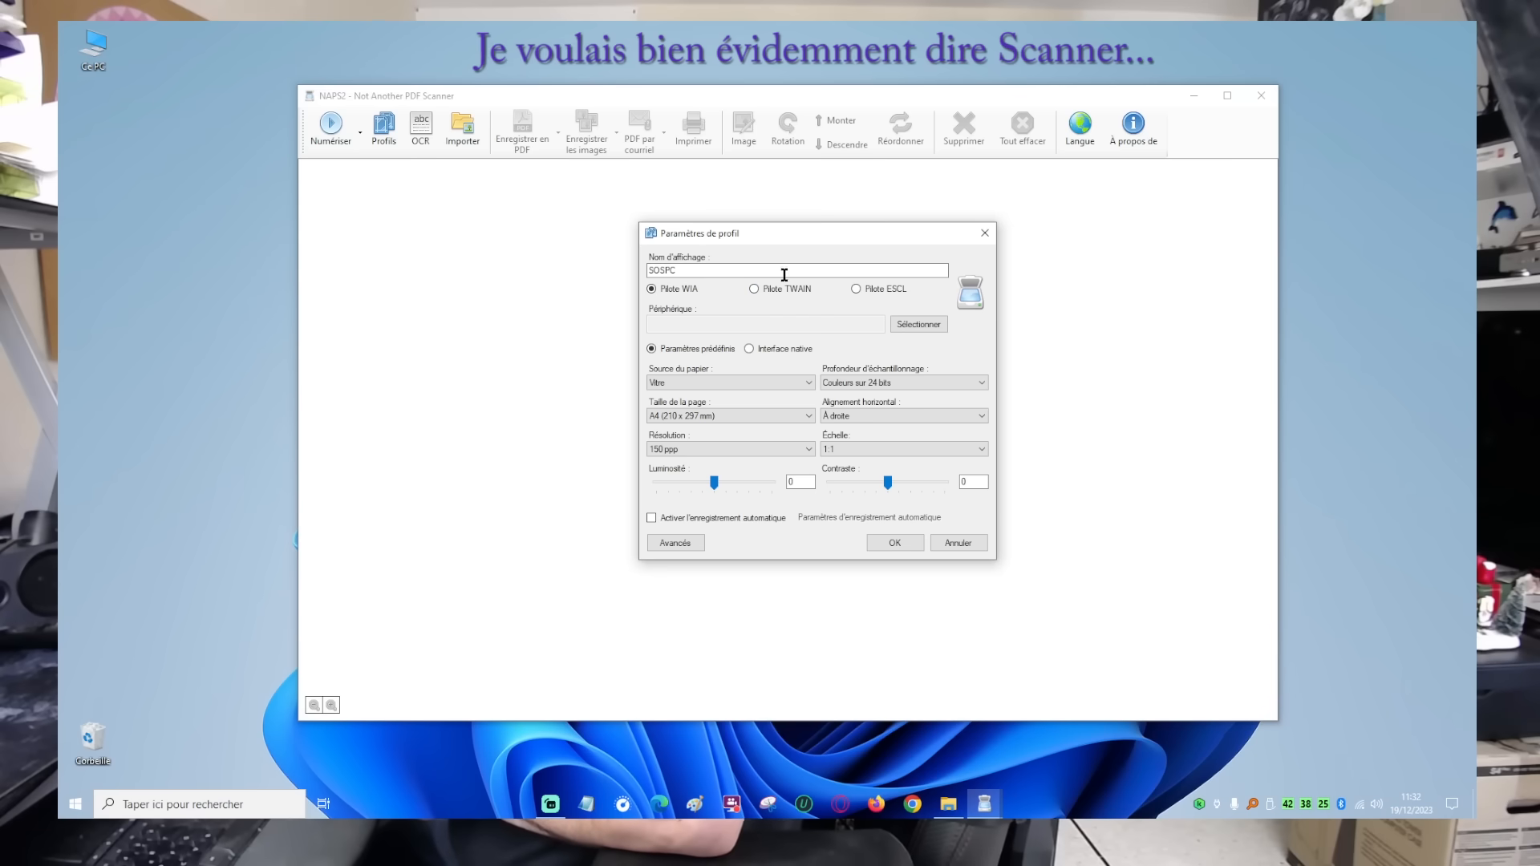
Choose the EPSON L5190 Series as the profile's device and confirm the profile to scan the page
left_click(911, 327)
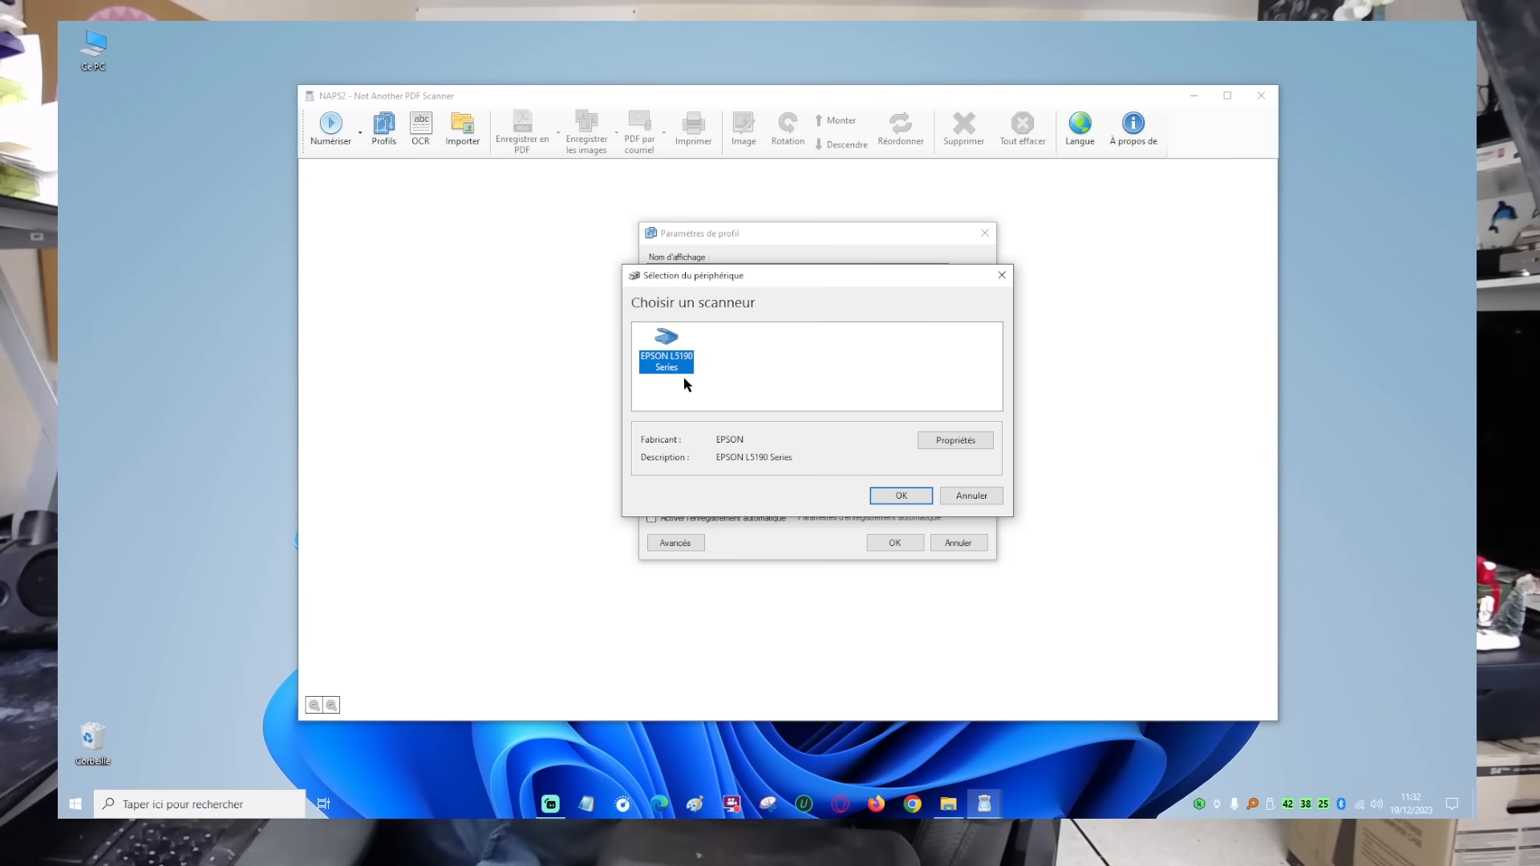
left_click(897, 495)
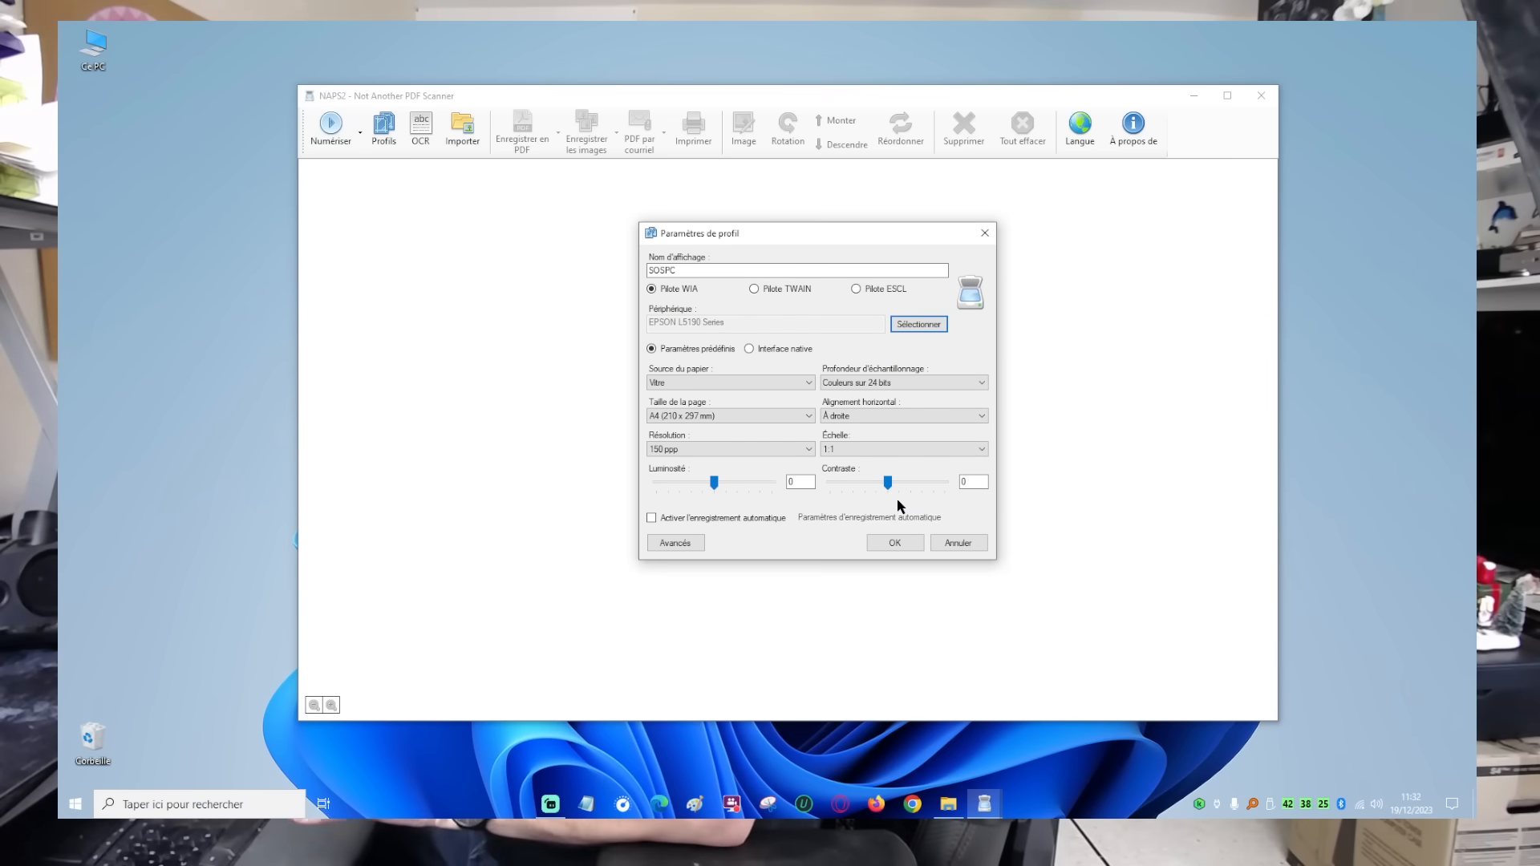
left_click(892, 543)
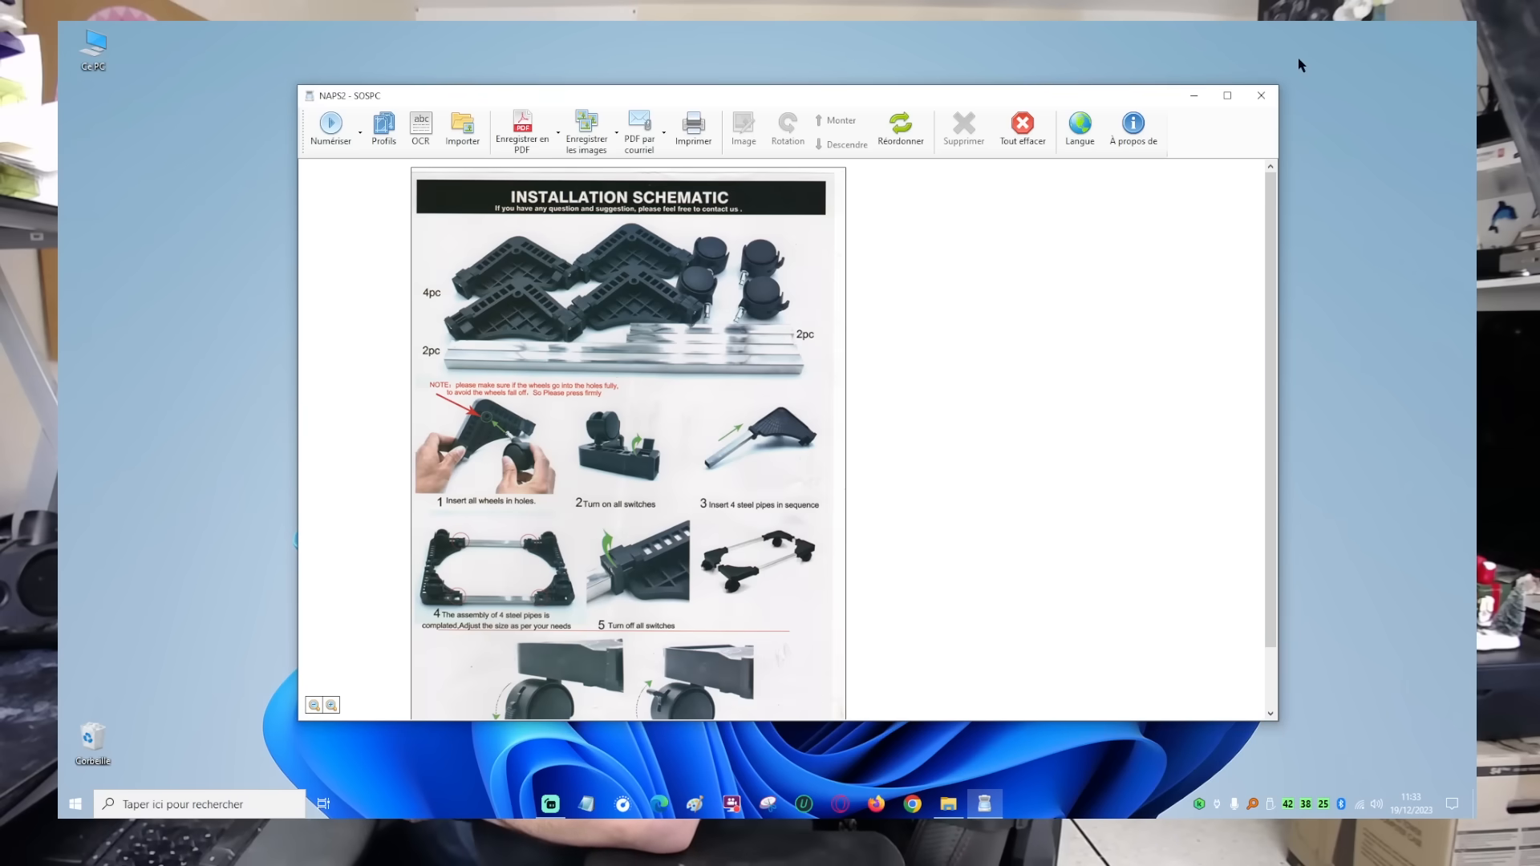
Maximize the window and view the scanned page at smaller and larger thumbnail sizes
left_click(1227, 96)
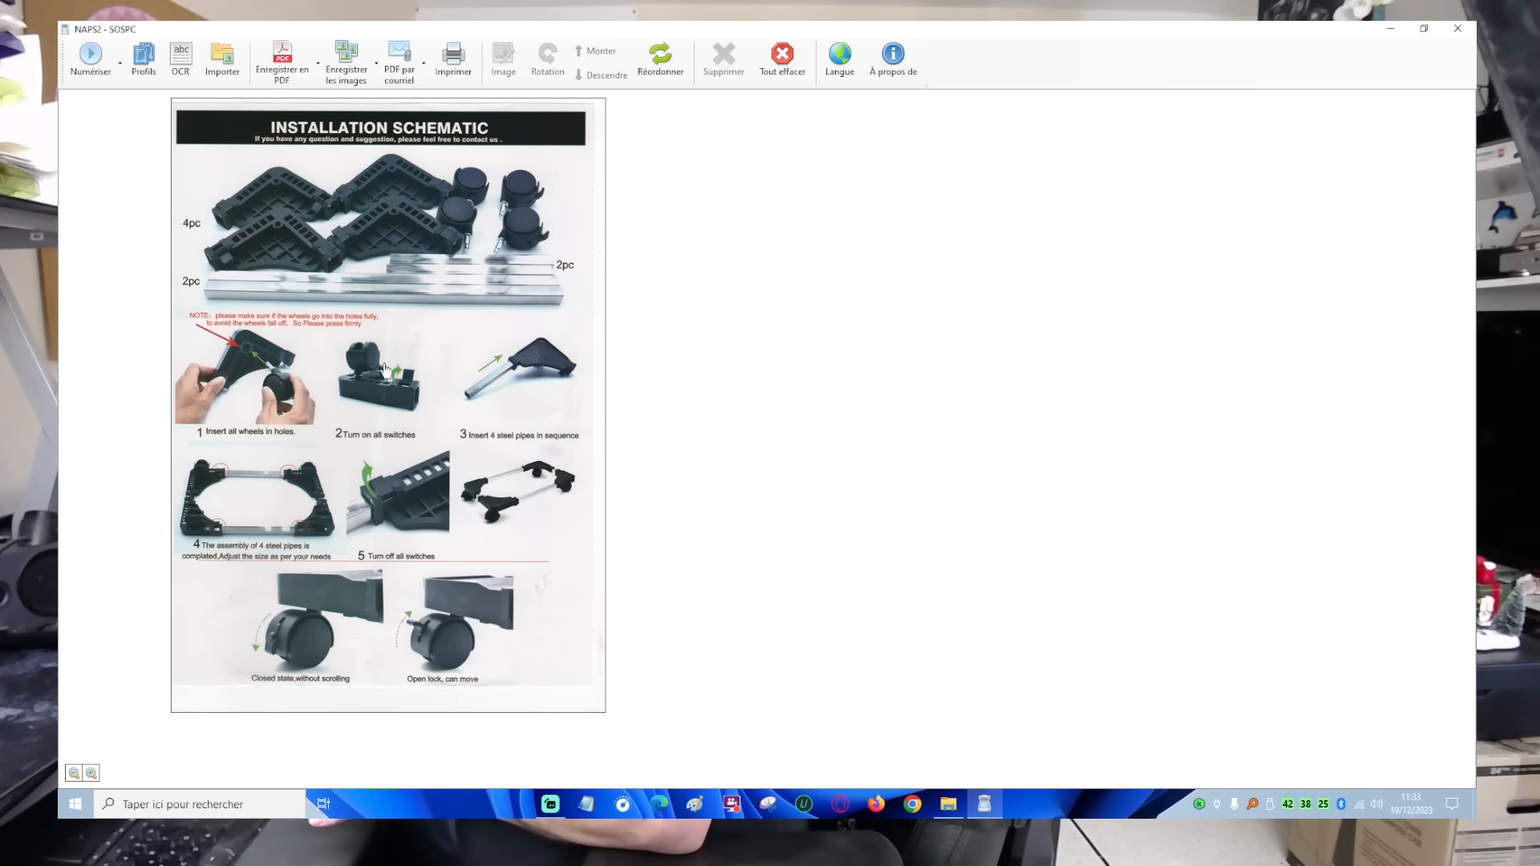
scroll(619, 439, "down", 3)
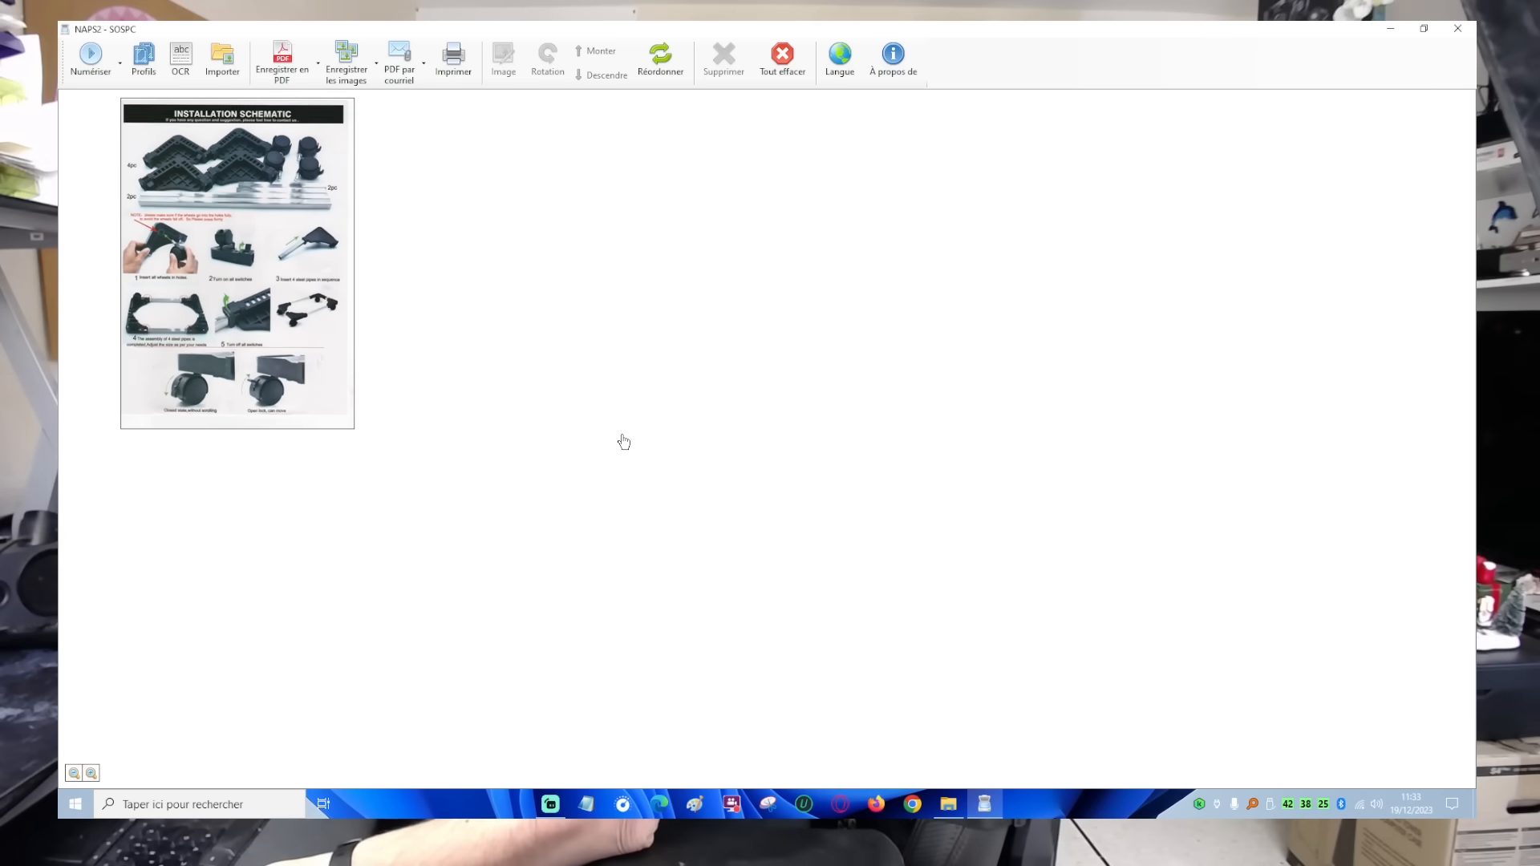
scroll(620, 439, "up", 3)
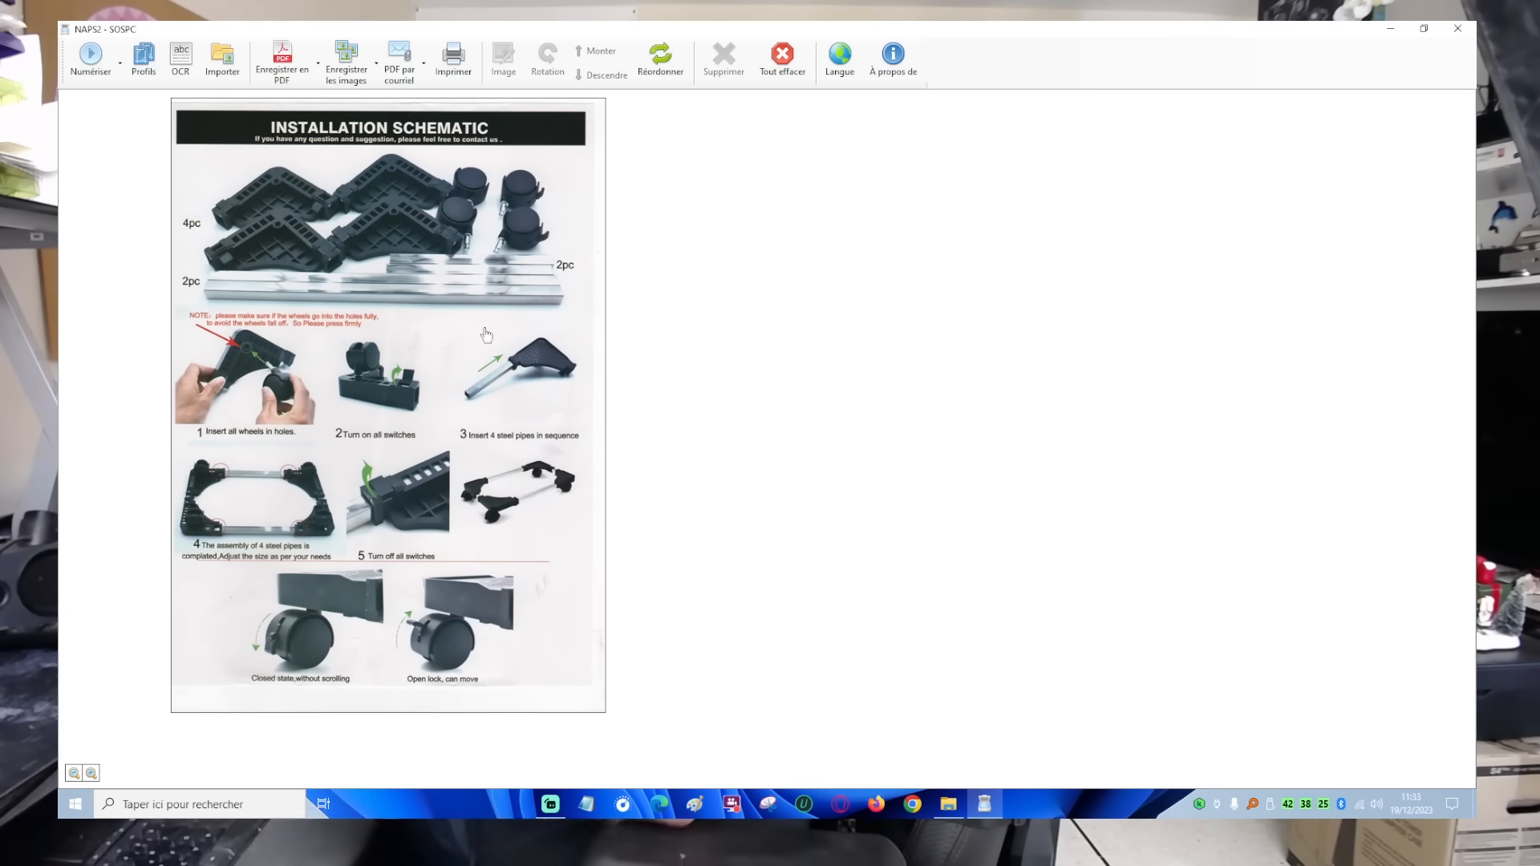
Look at the save dialogs for PDF and for images, closing each one without saving
left_click(292, 73)
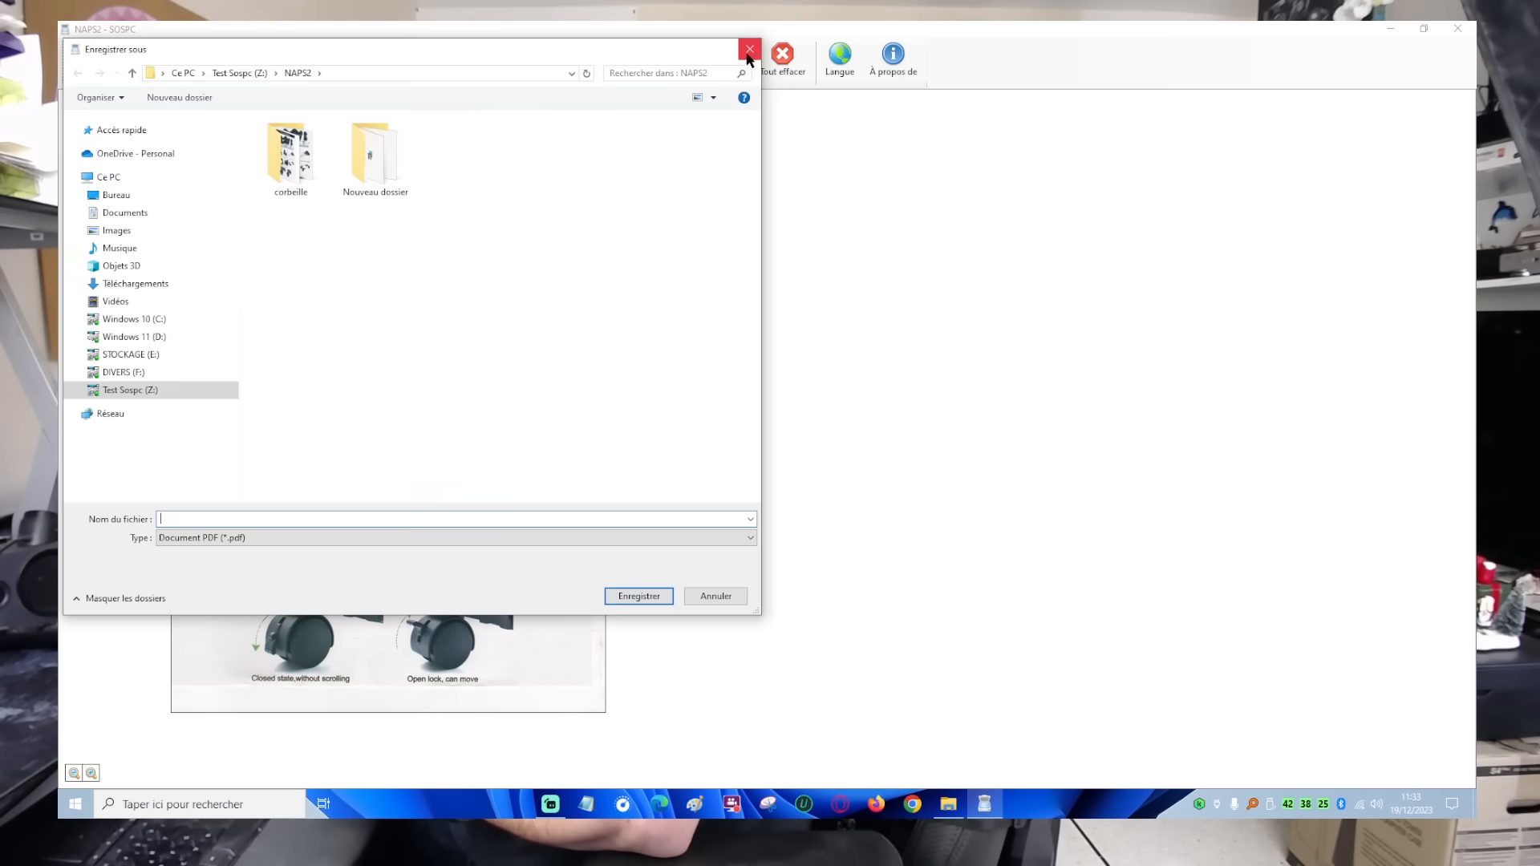
left_click(744, 49)
left_click(351, 50)
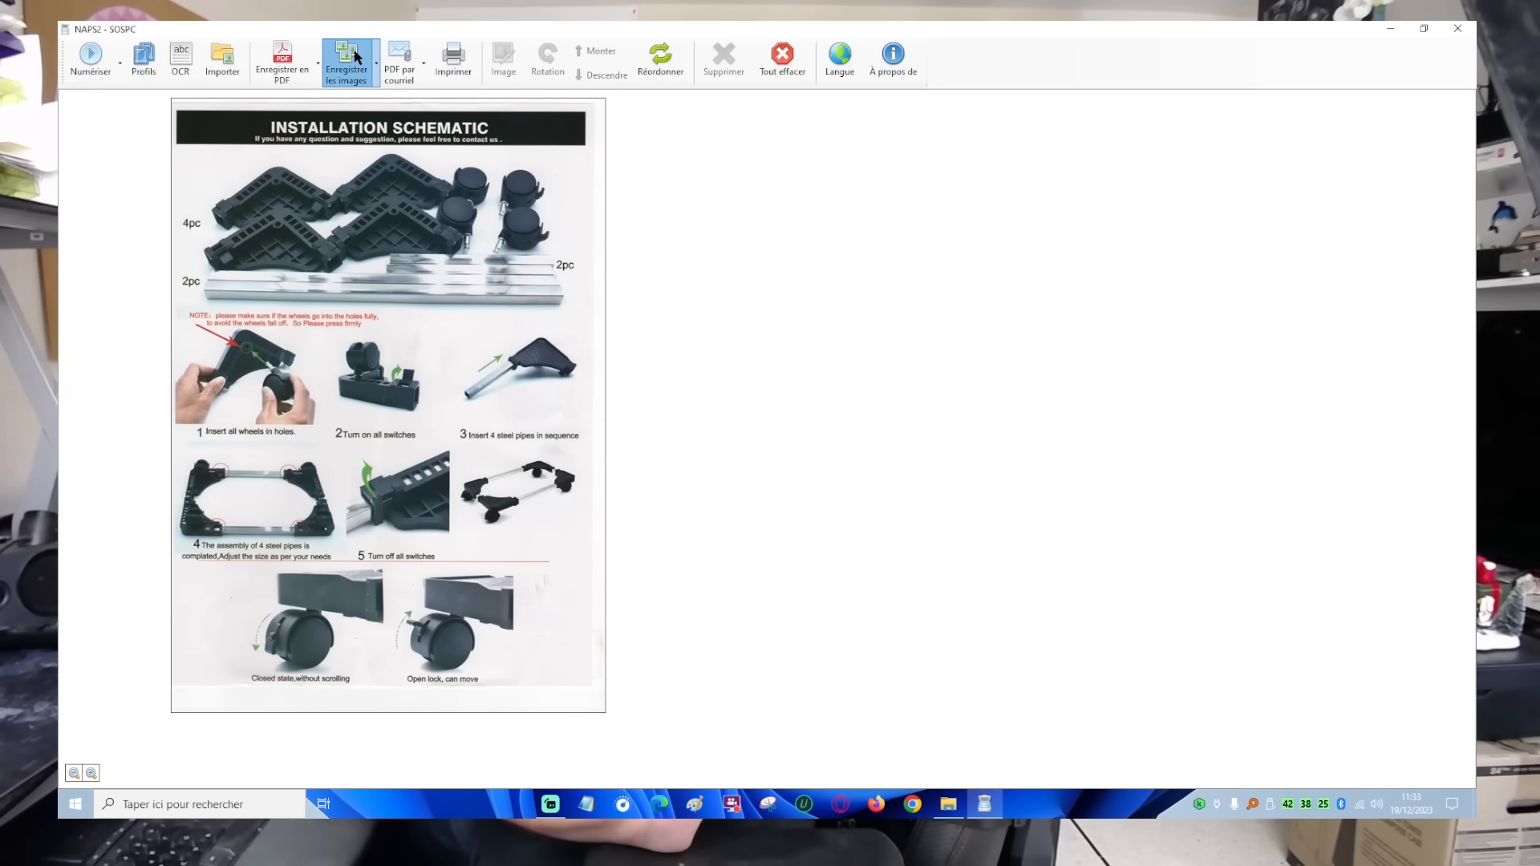
left_click(748, 48)
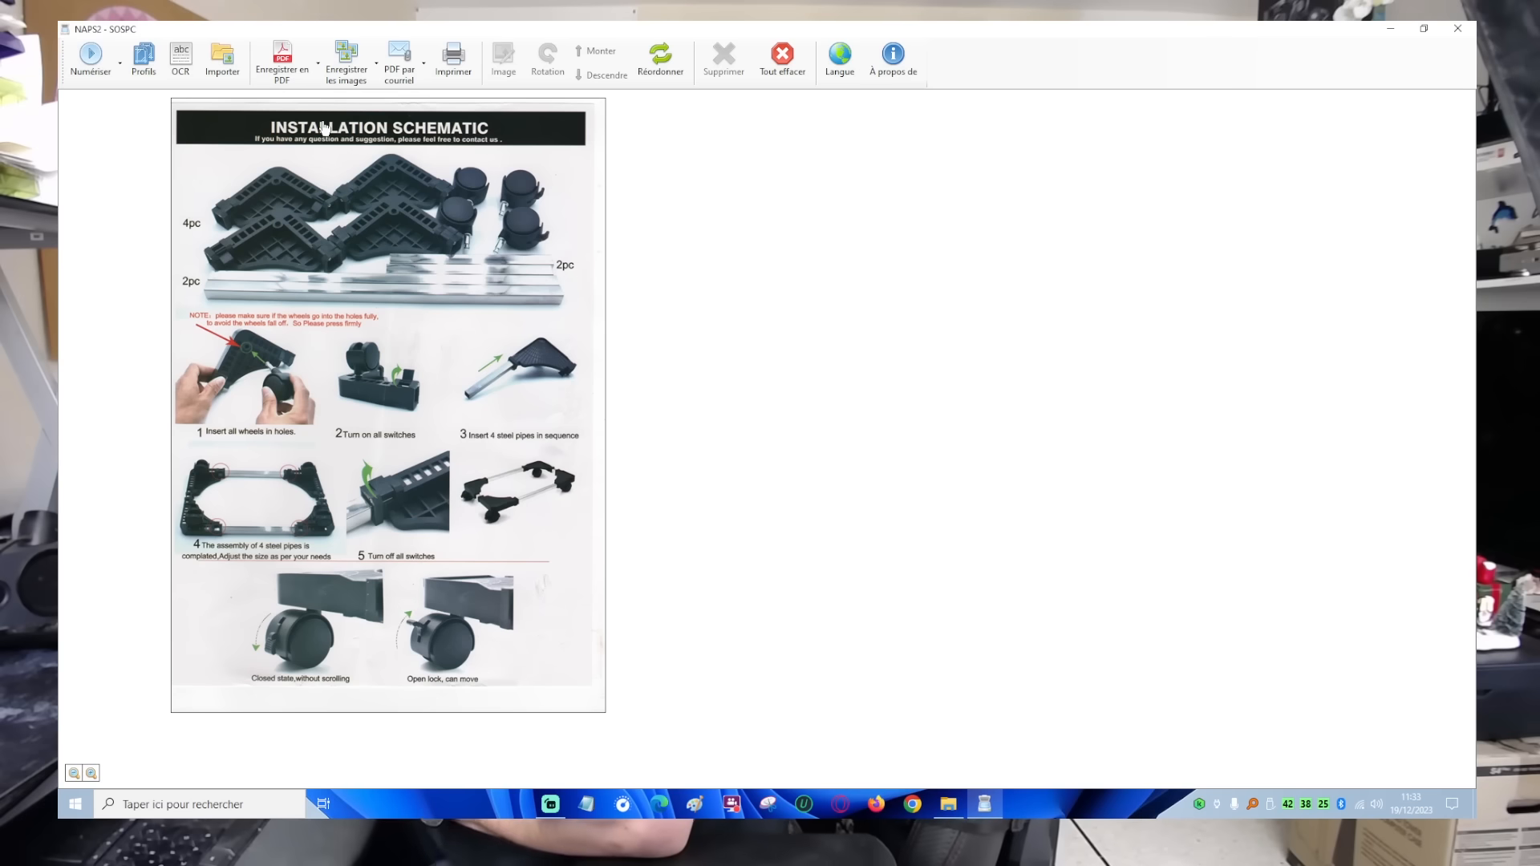
Review the language and automatic-run options in the OCR configuration and confirm it with French as the language
left_click(178, 65)
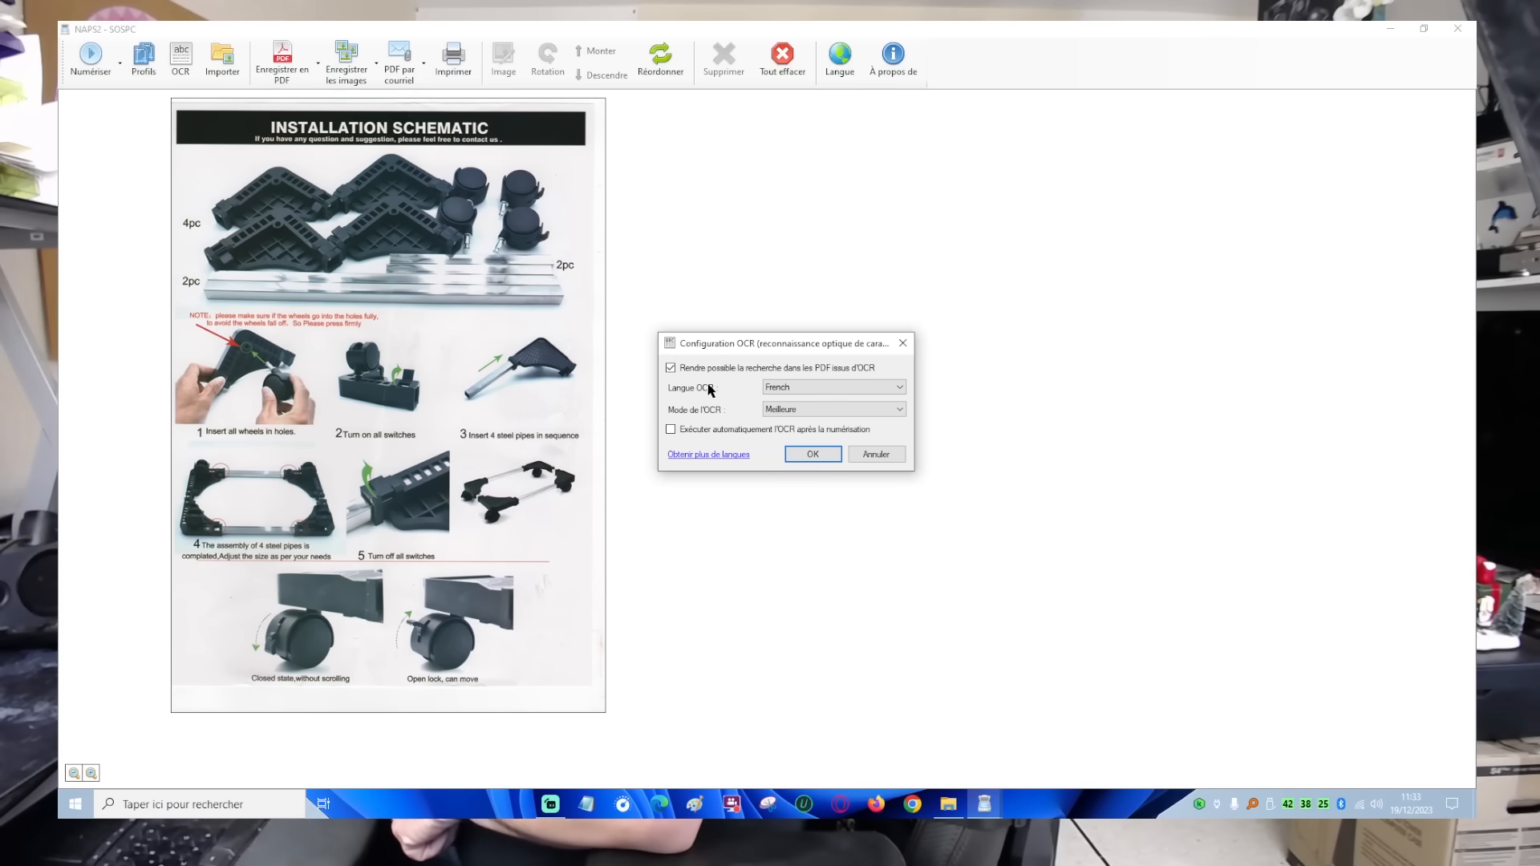
left_click(802, 387)
left_click(804, 388)
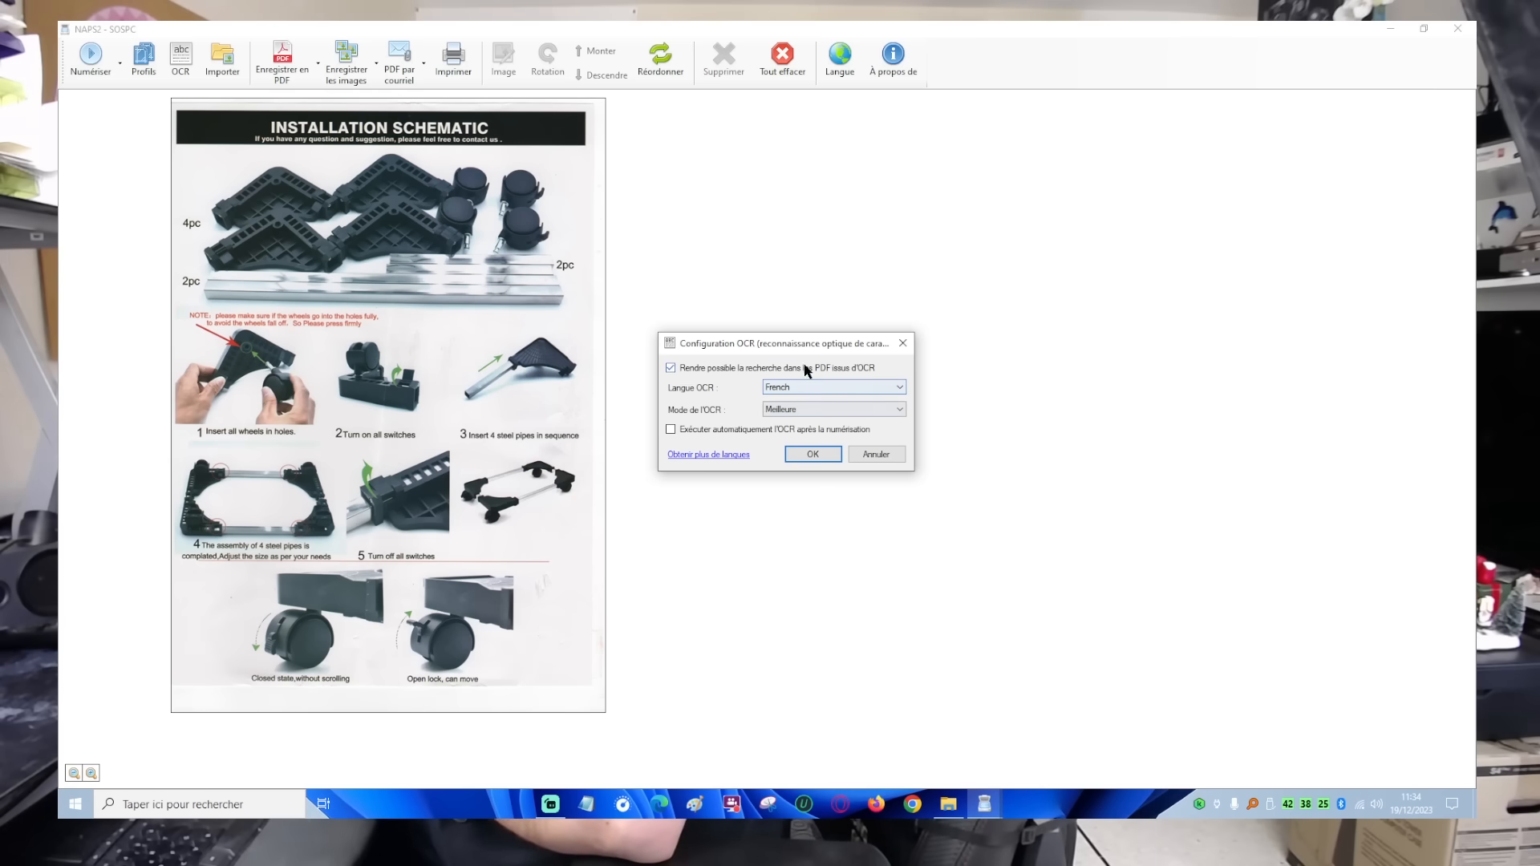
left_click(818, 386)
left_click(818, 388)
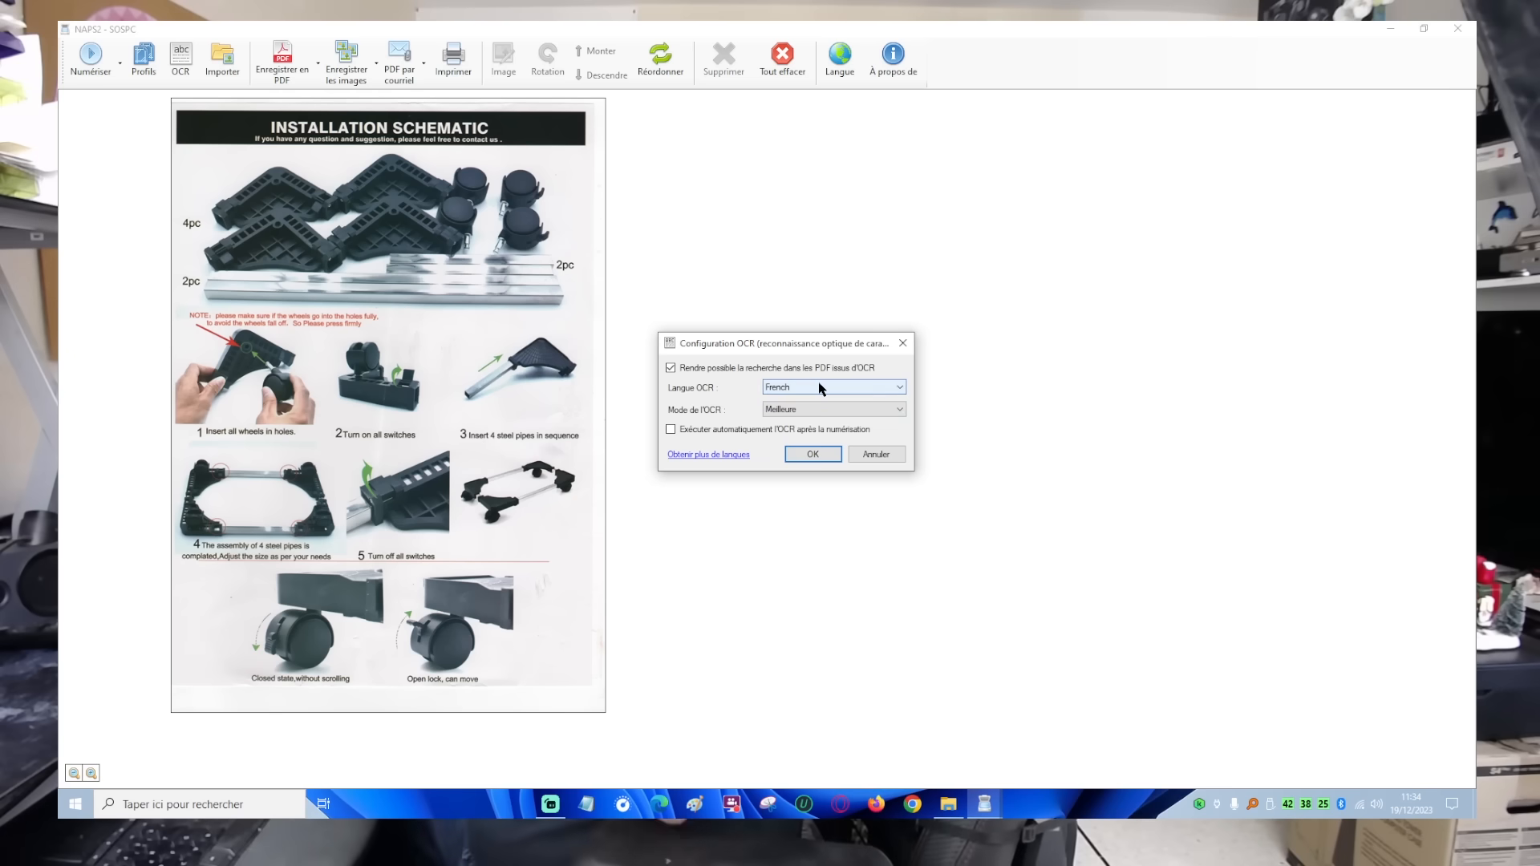
left_click(672, 429)
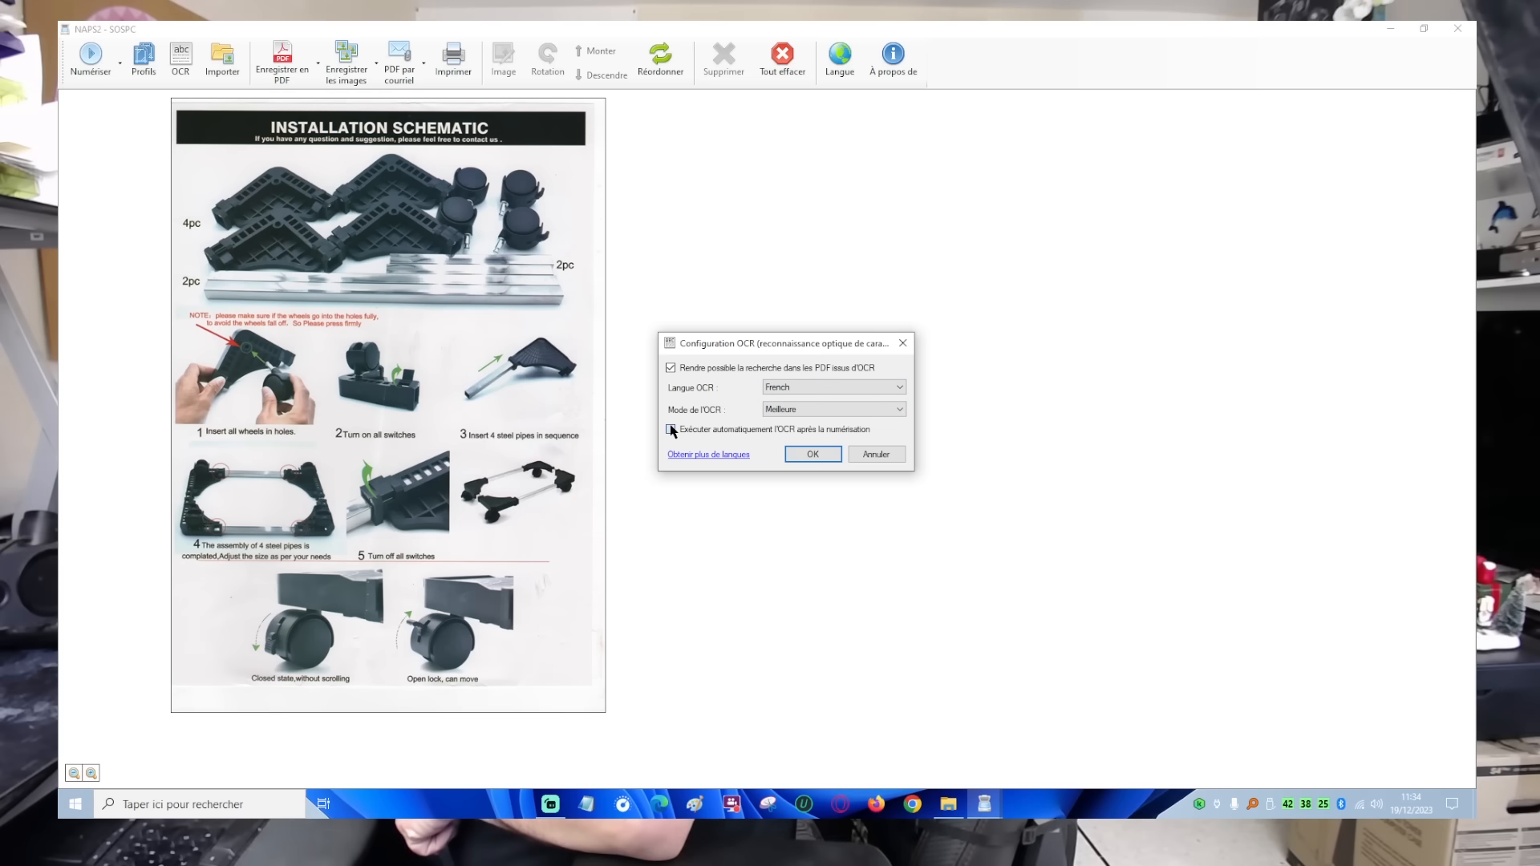
left_click(813, 454)
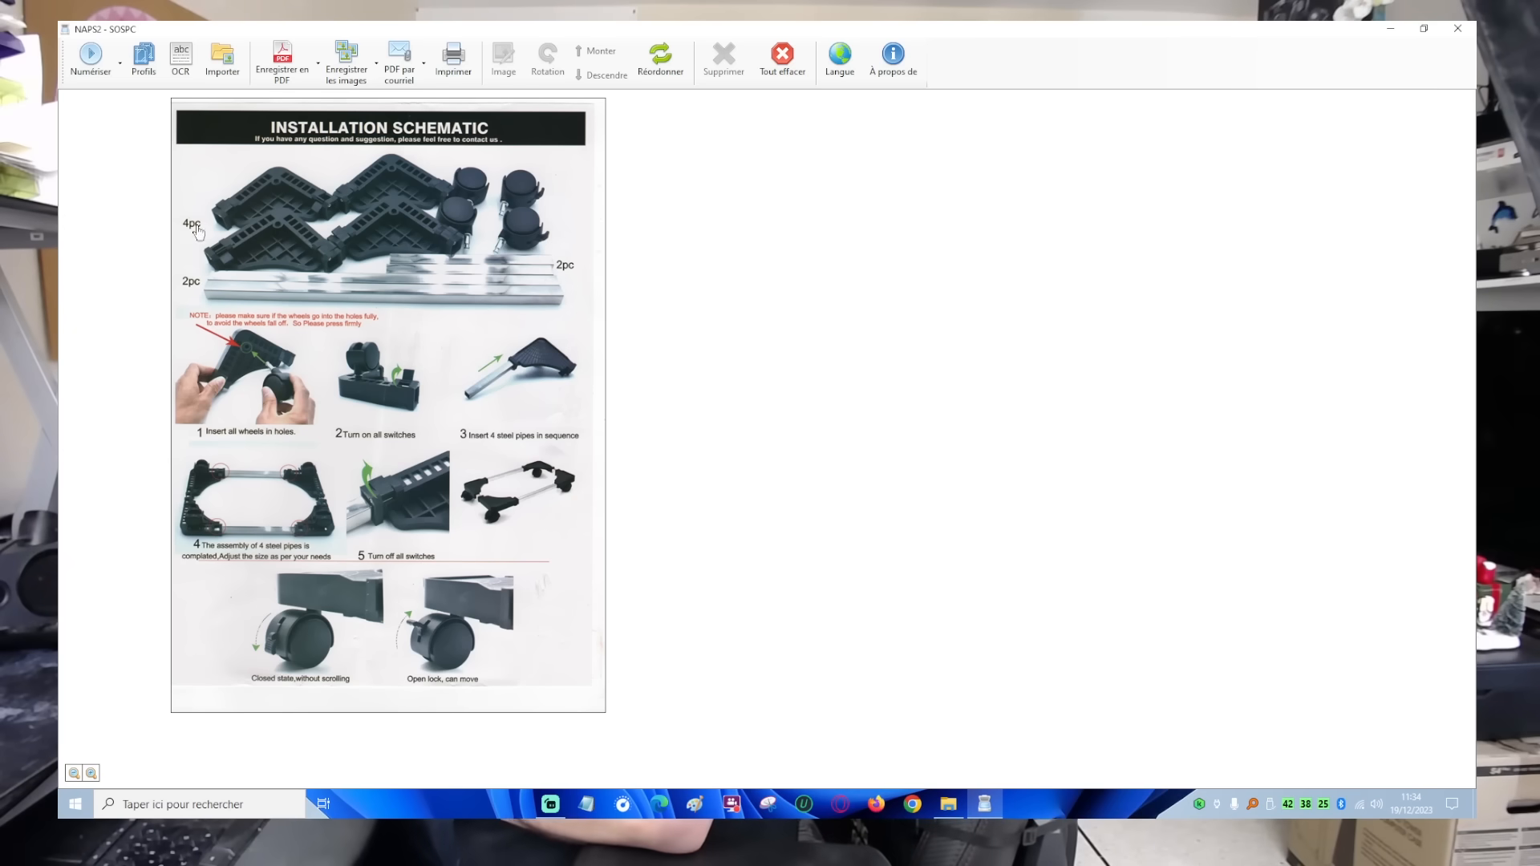
Scan the document a second time with the SOSPC profile
left_click(89, 58)
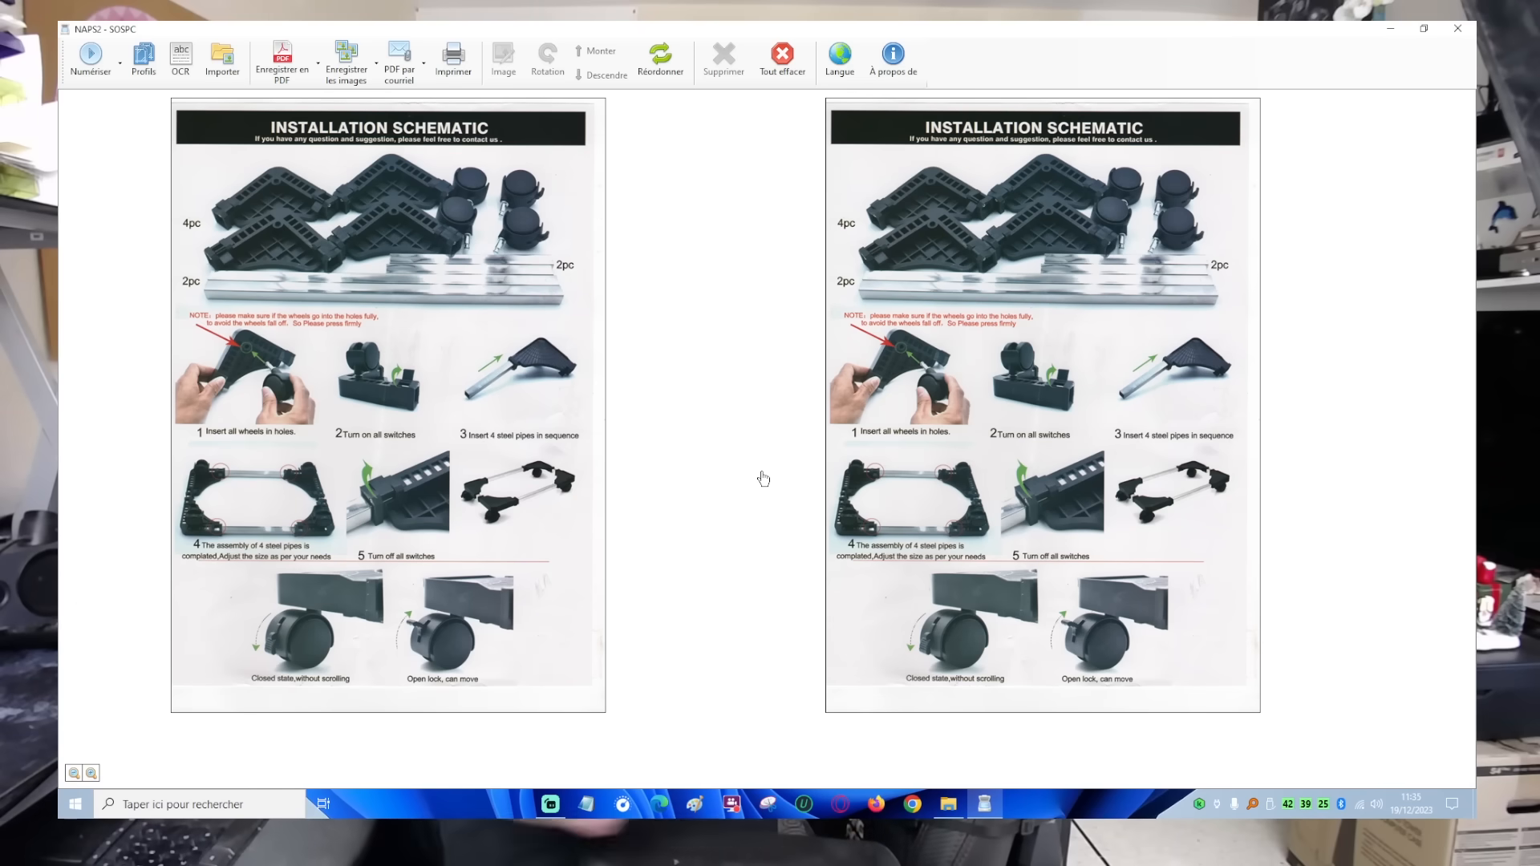
Preview the first scanned page, try a brightness of -144 and a contrast of 343, and cancel the adjustment
double_click(342, 304)
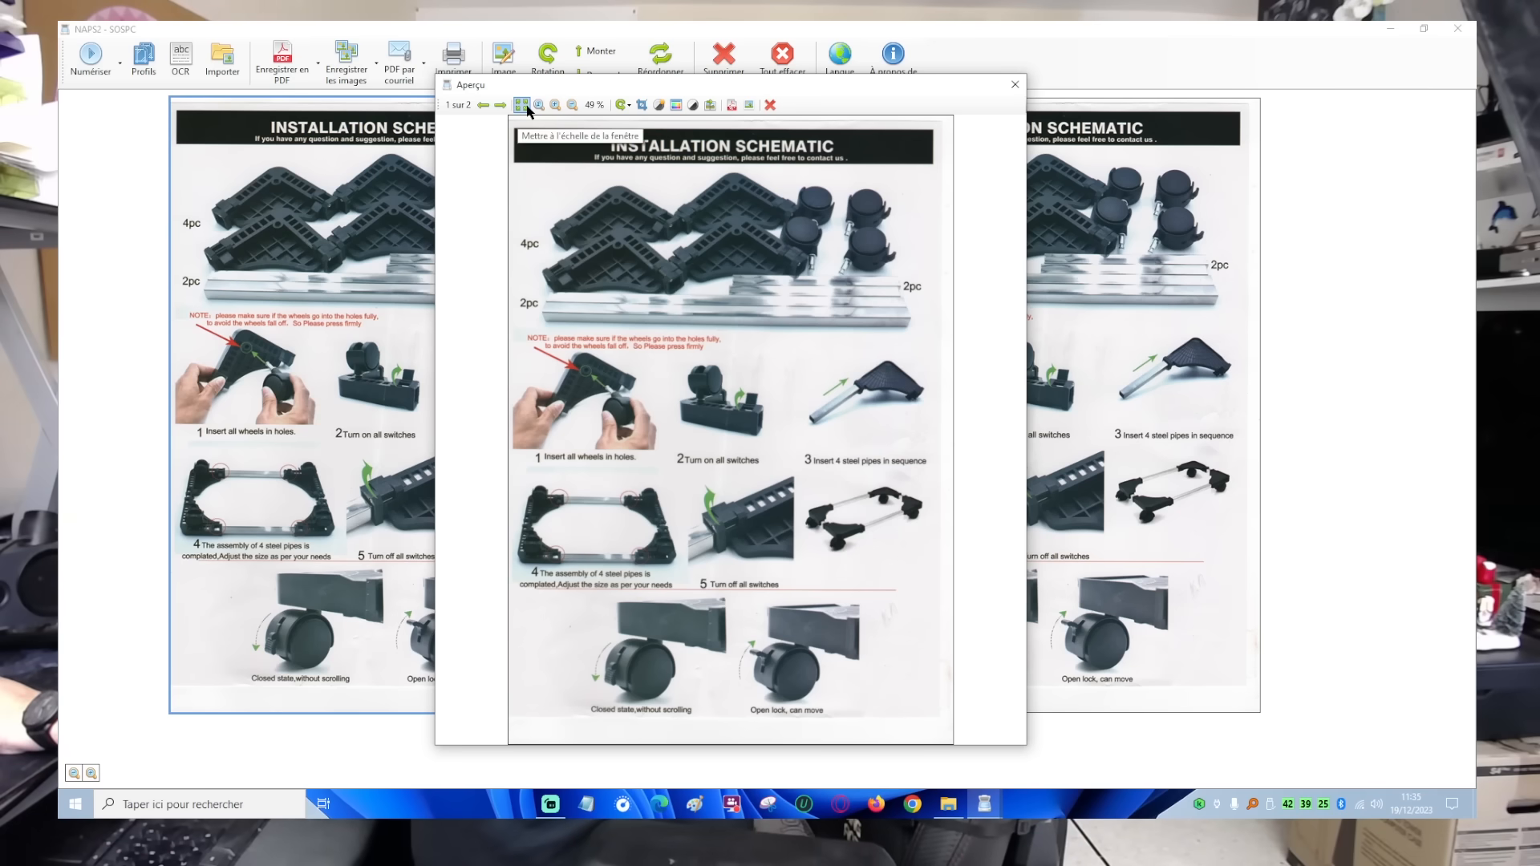
left_click(659, 105)
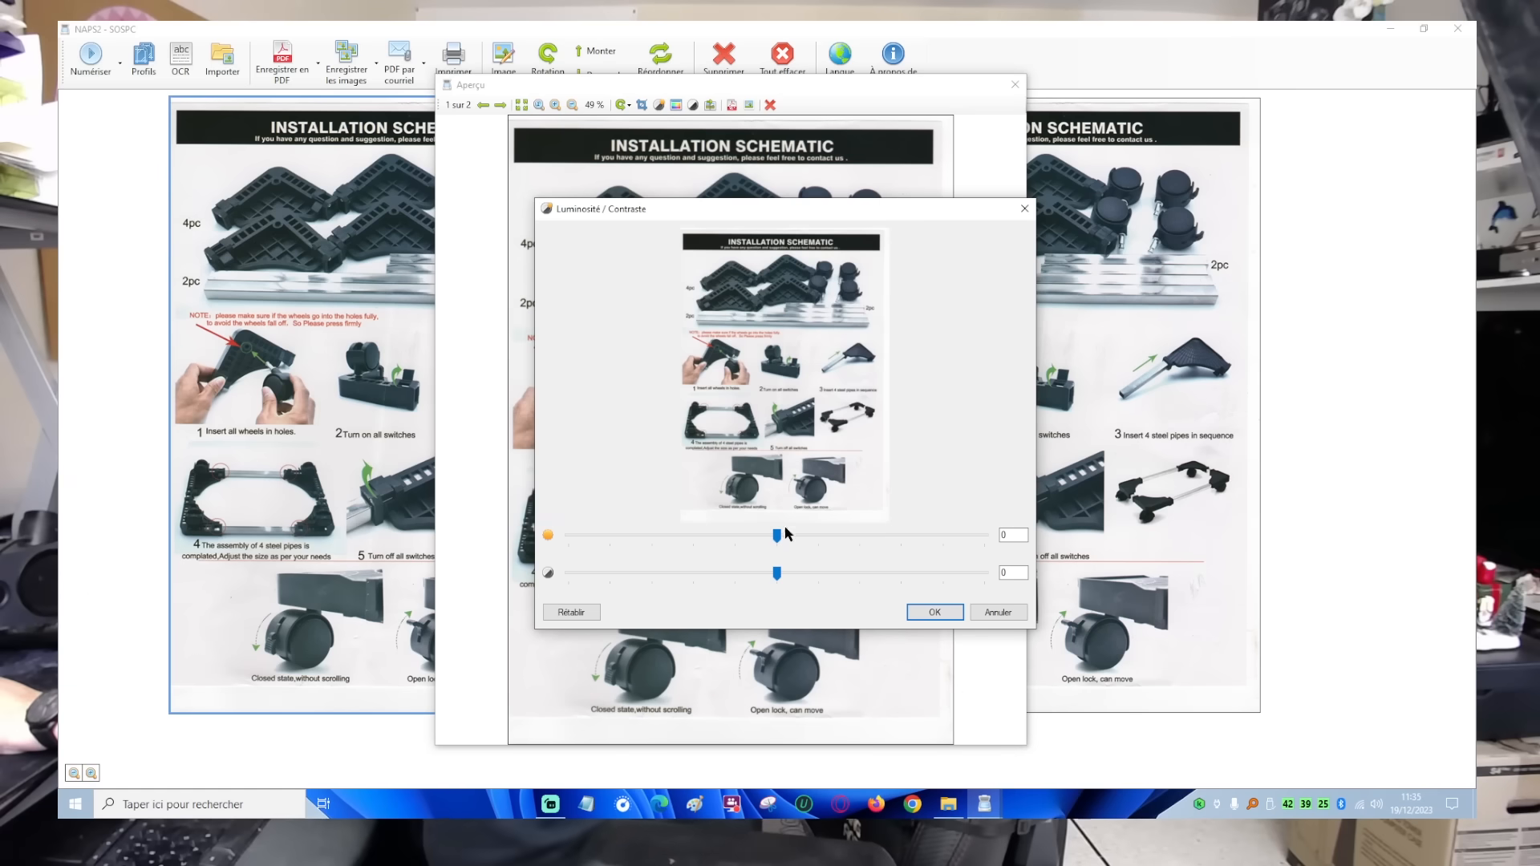
left_click_drag(779, 538, 839, 610)
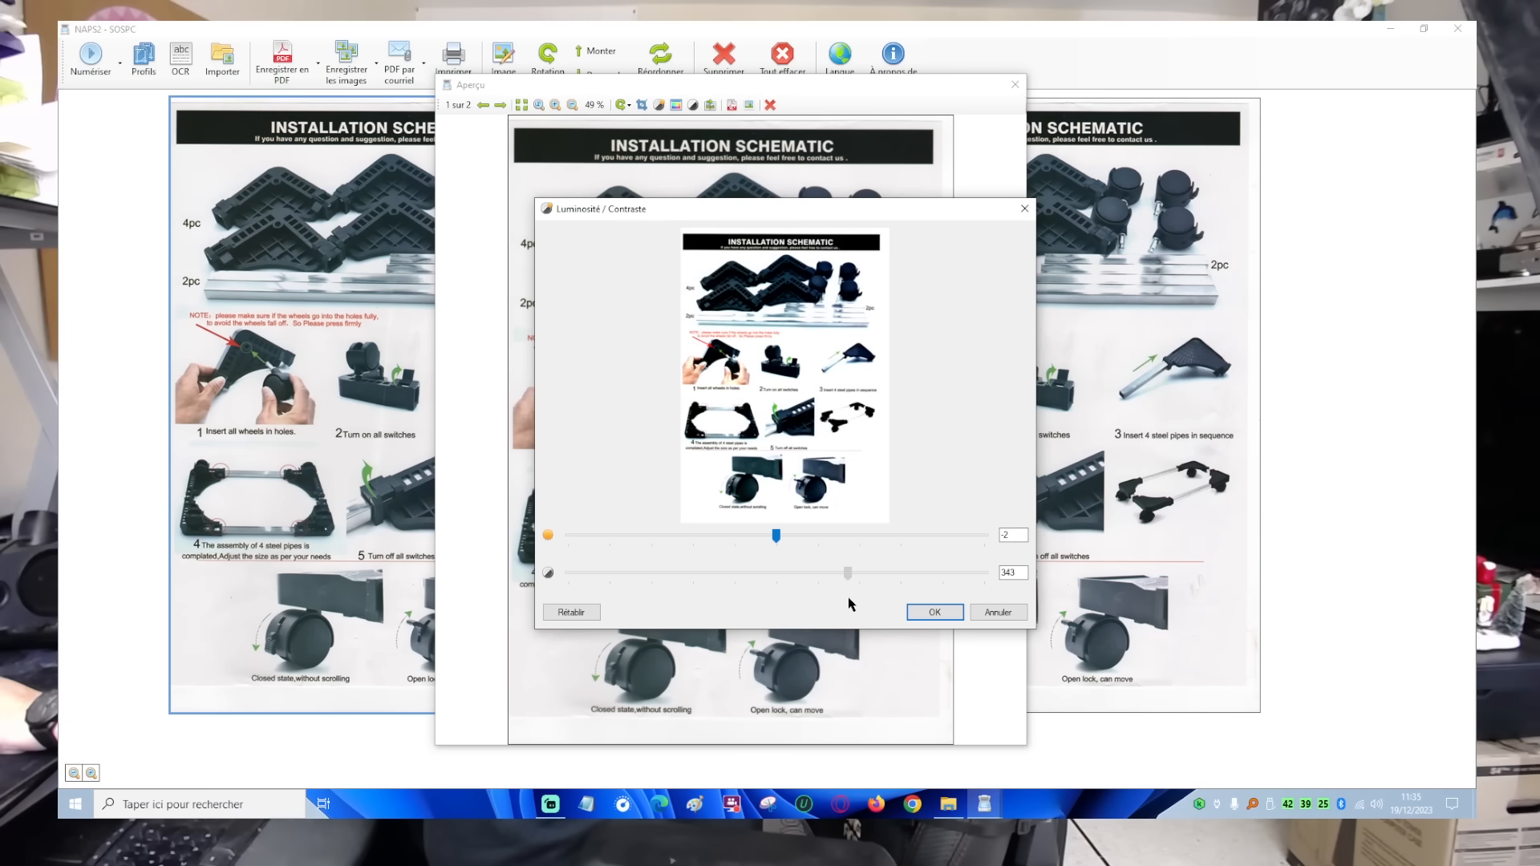
left_click_drag(777, 541, 746, 546)
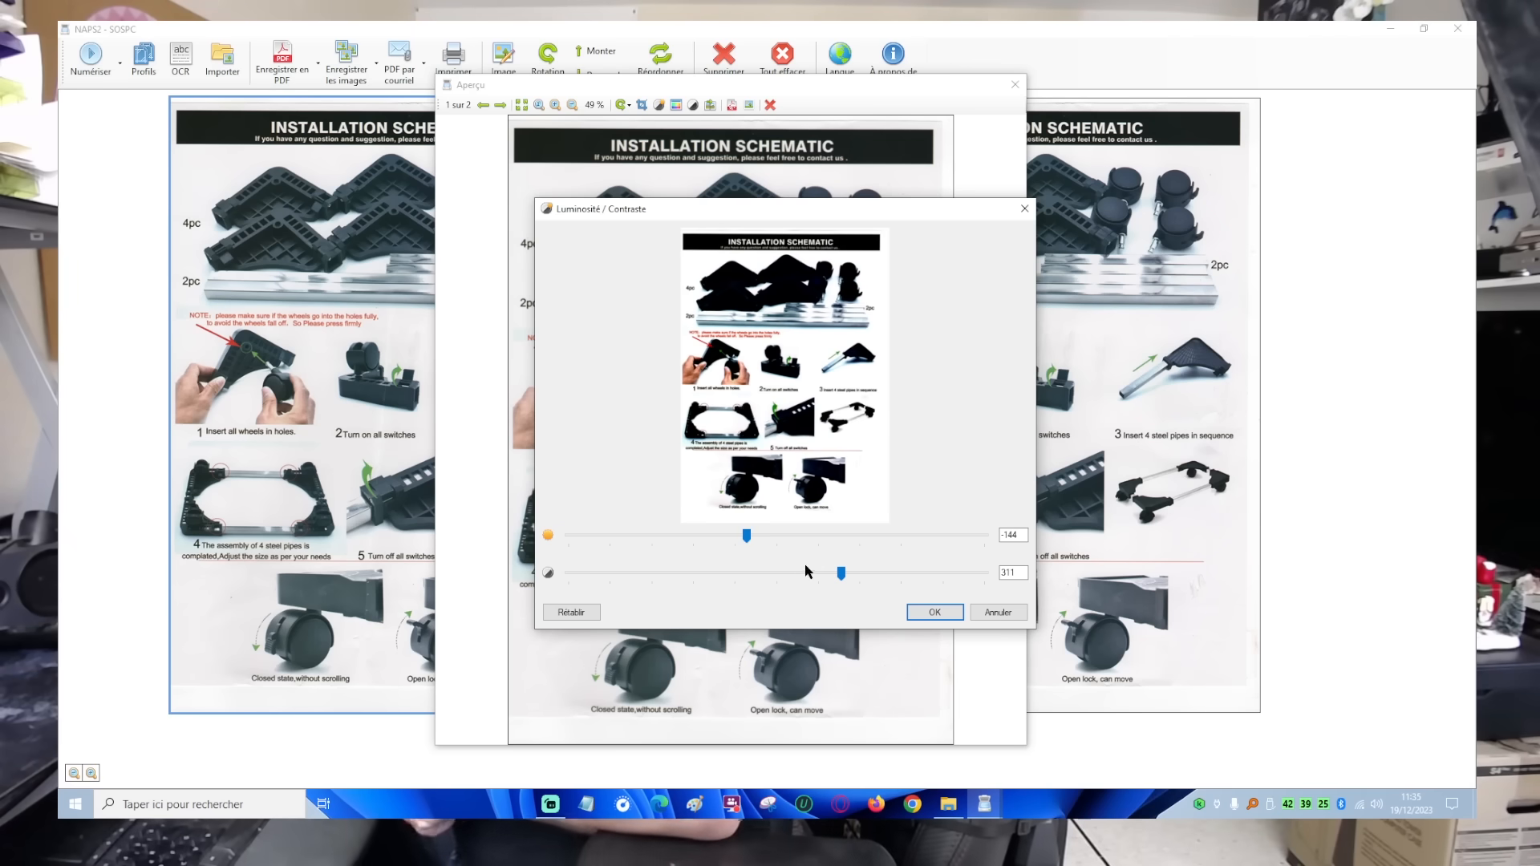
left_click_drag(840, 573, 847, 573)
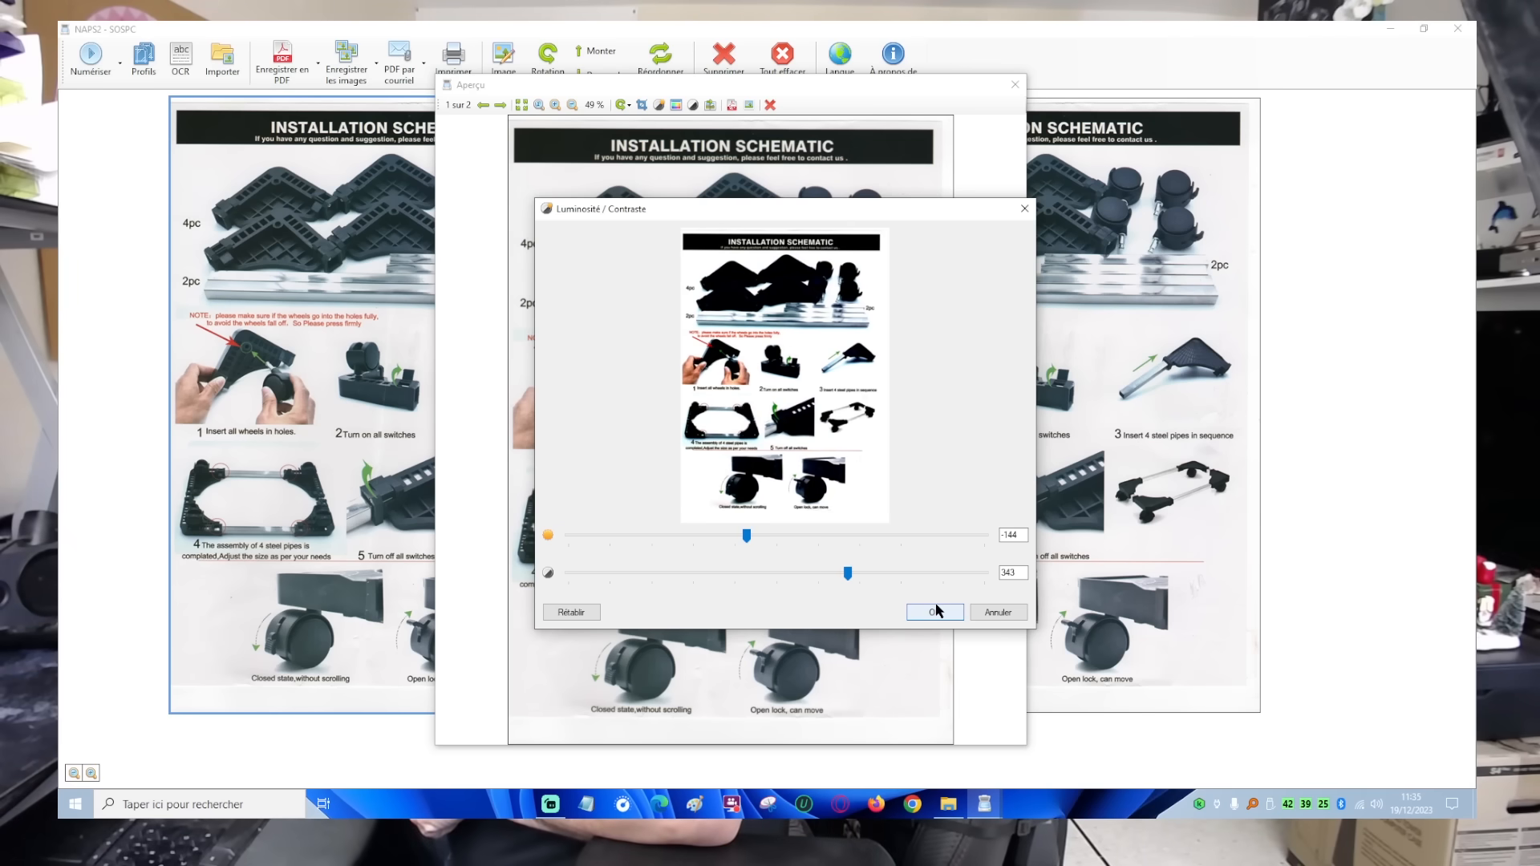
left_click(995, 614)
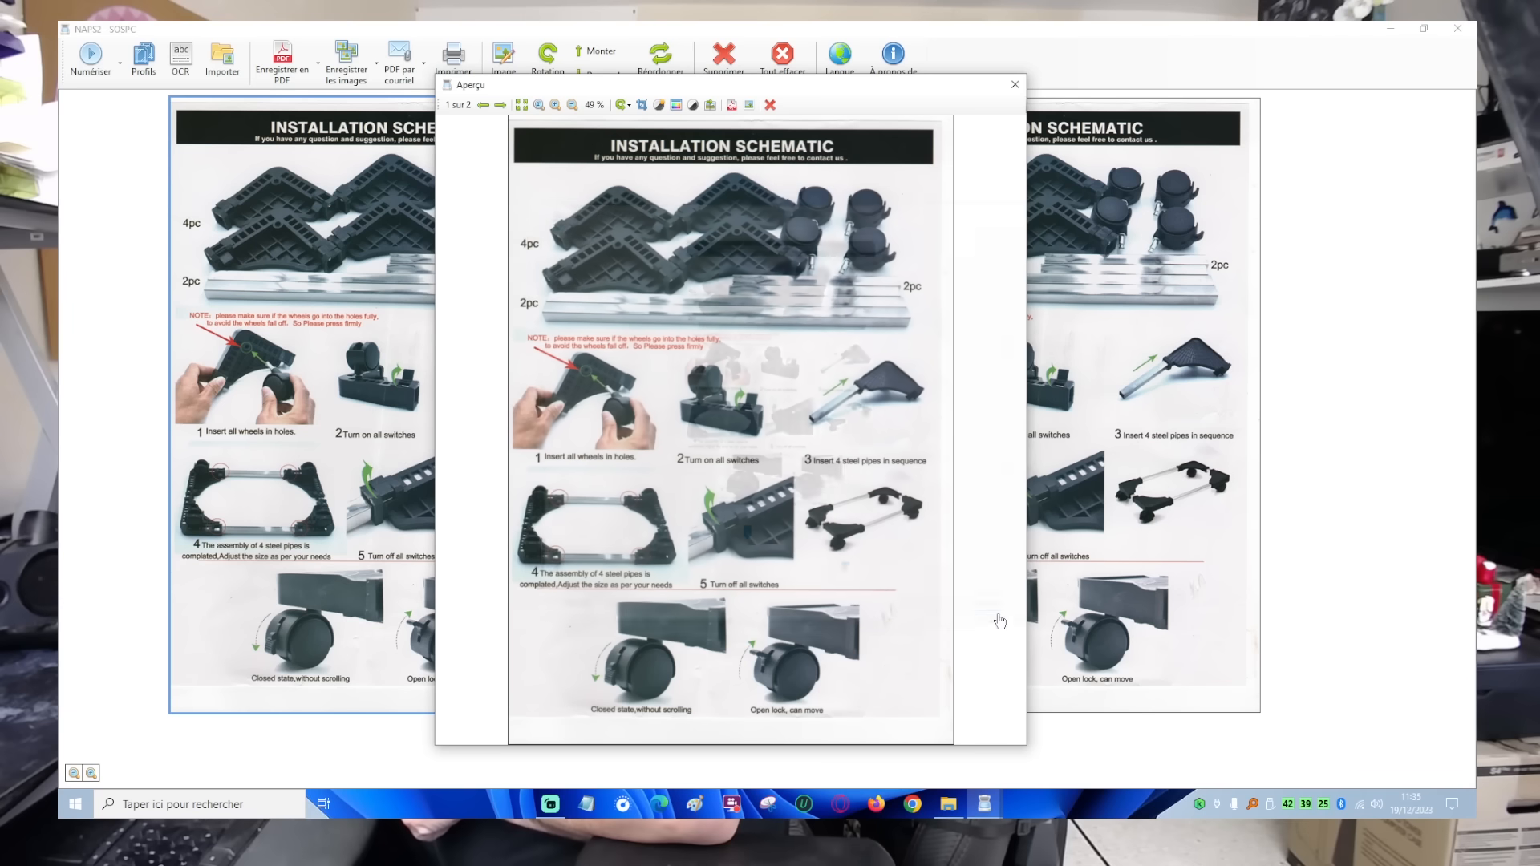
Try a hue of -12 on the previewed page, cancel the adjustment and close the preview
left_click(676, 106)
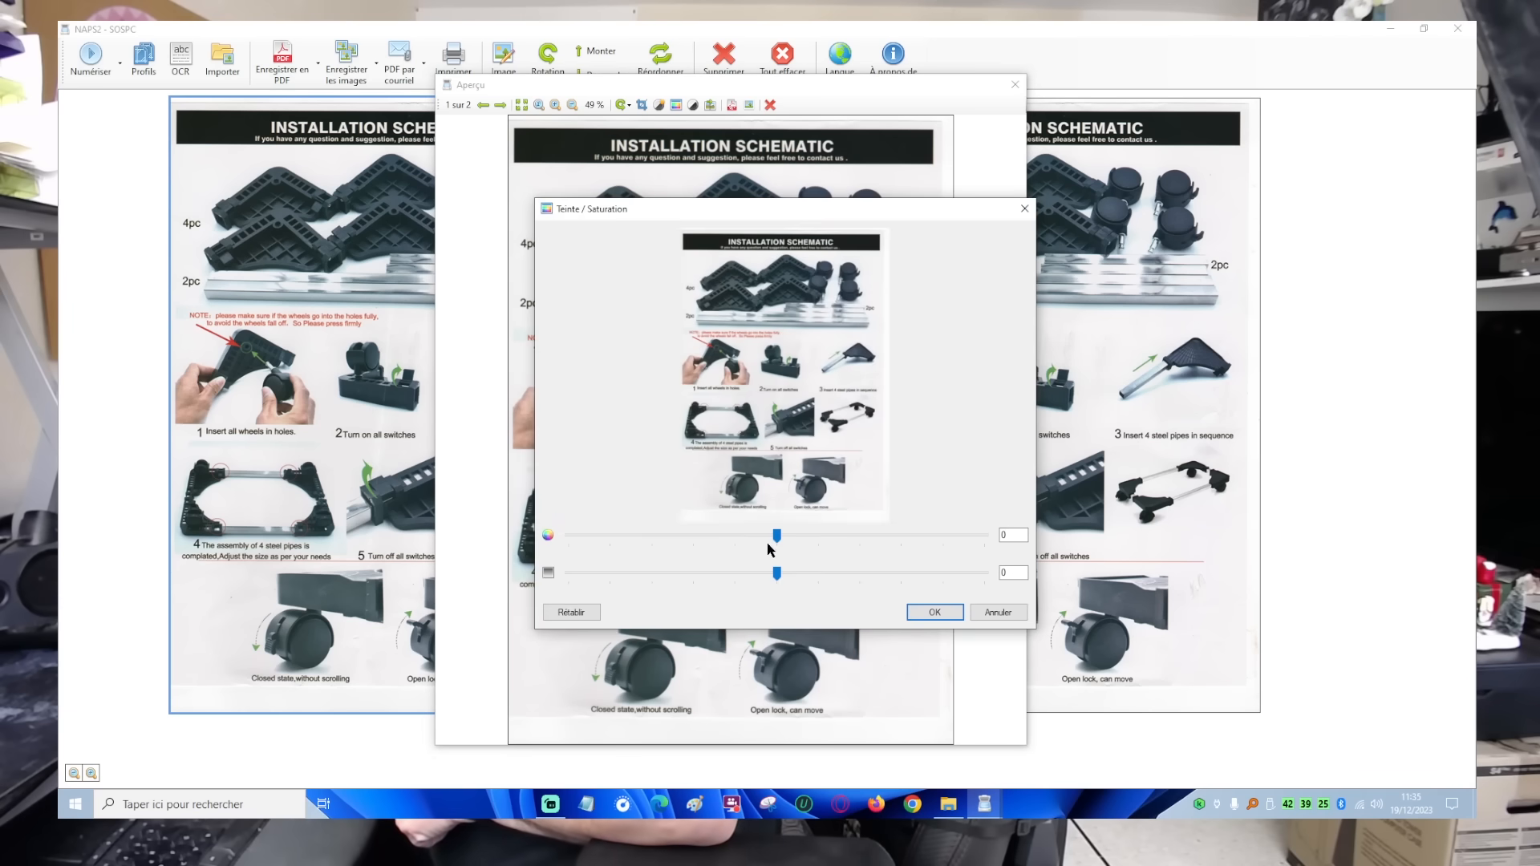
mouse_move(777, 536)
left_mouse_down()
mouse_move(852, 536)
mouse_move(784, 546)
left_mouse_up()
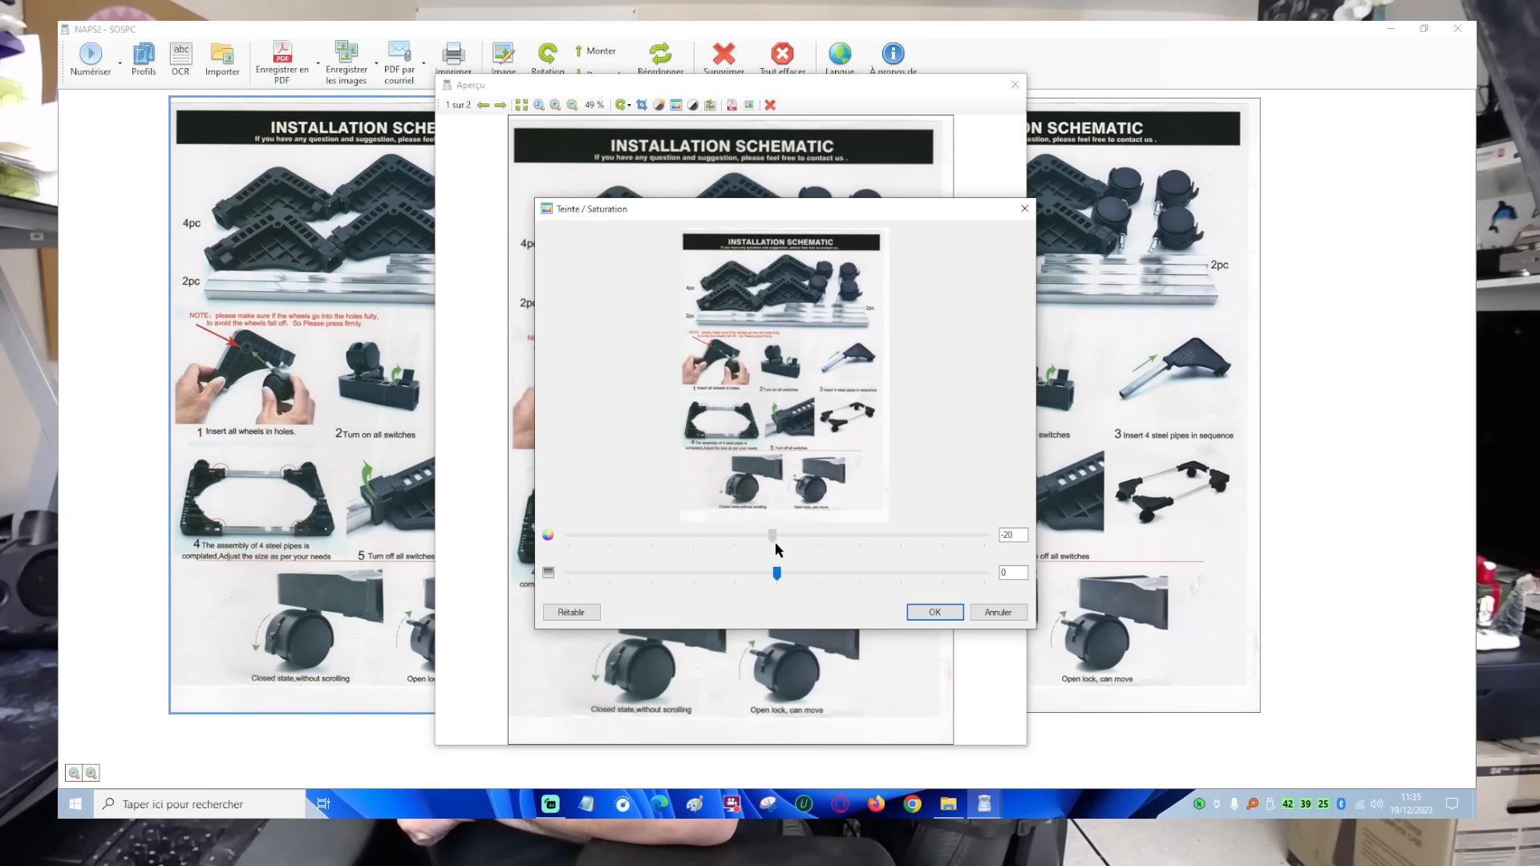
left_click(1000, 613)
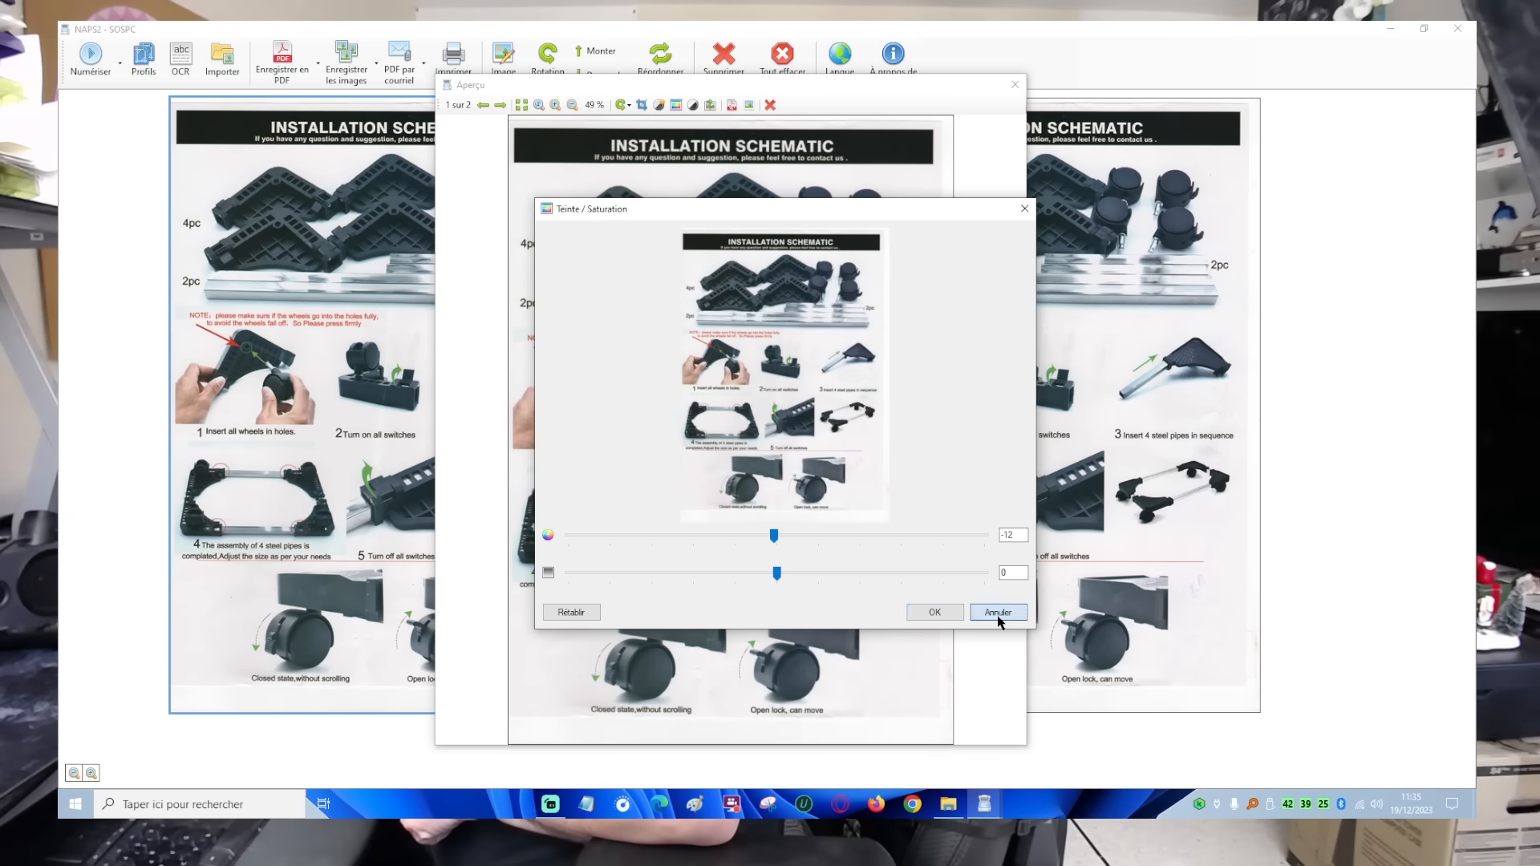
left_click(1015, 85)
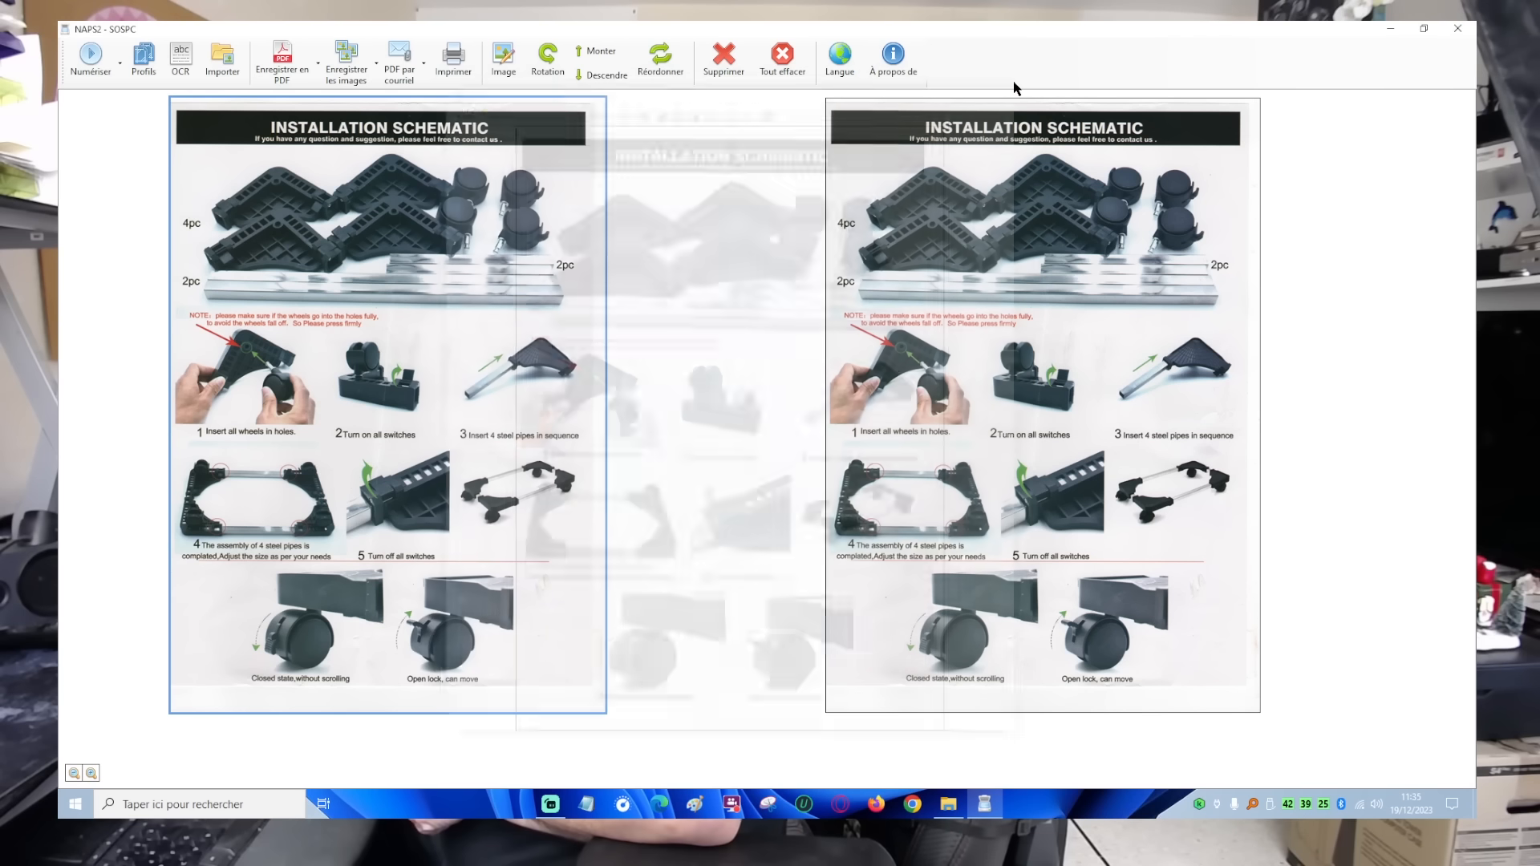